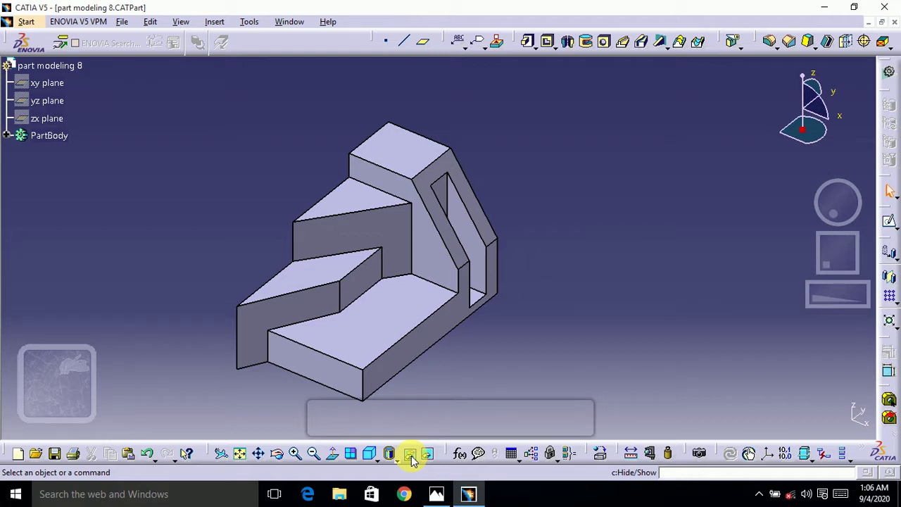
Create a new part named Part1 in the Part Design workbench with hybrid design enabled.
click(435, 492)
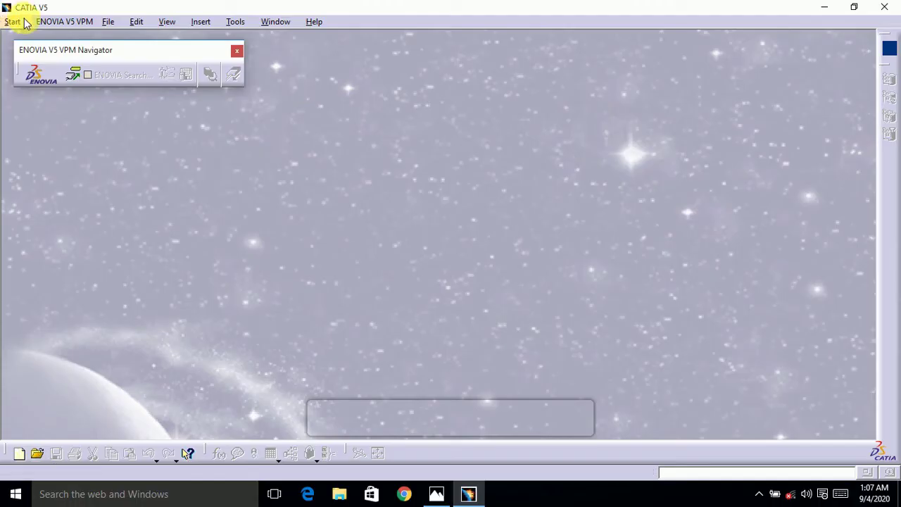
click(14, 21)
mouse_move(97, 59)
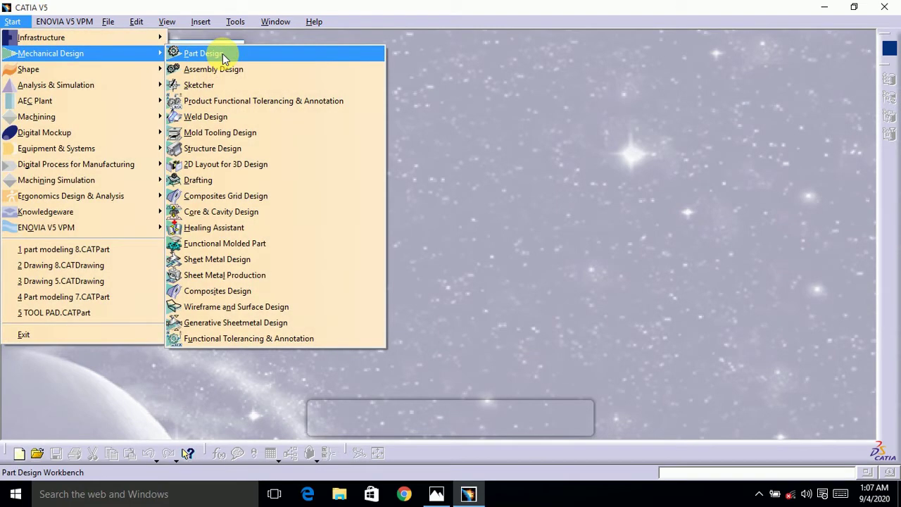
click(223, 55)
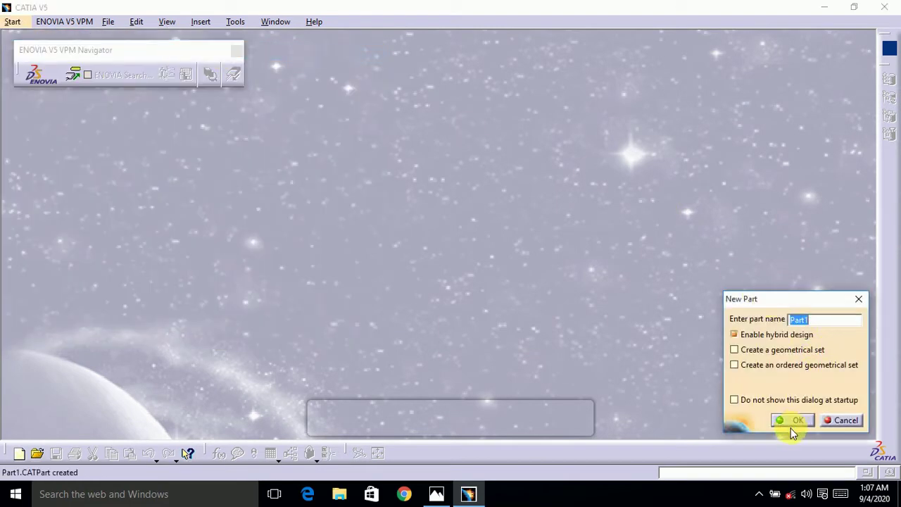
click(795, 421)
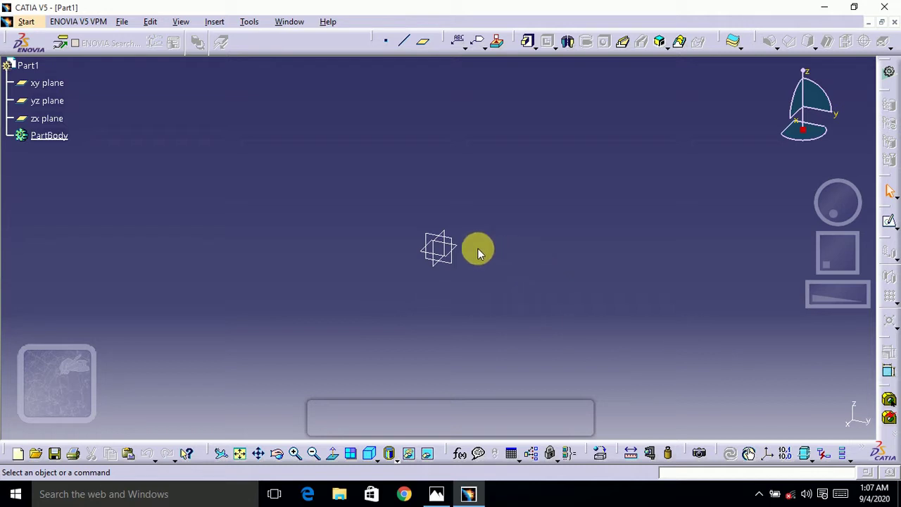
Sketch a wide, low rectangle on the yz plane with its bottom edge on the horizontal axis, spanning the origin.
click(451, 240)
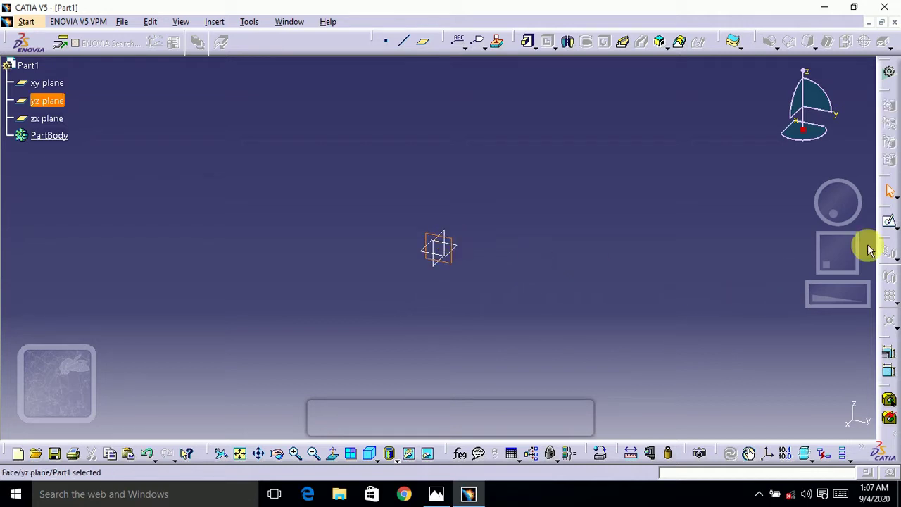
click(890, 223)
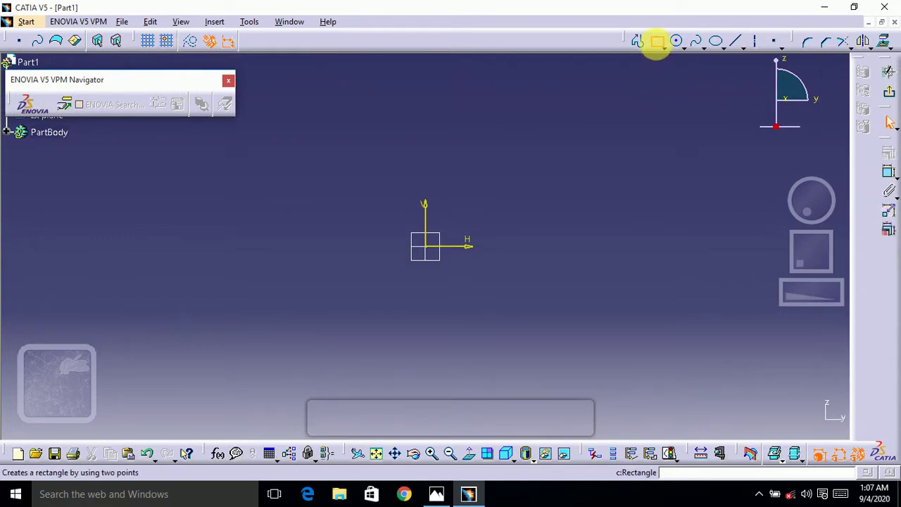
click(655, 41)
click(316, 218)
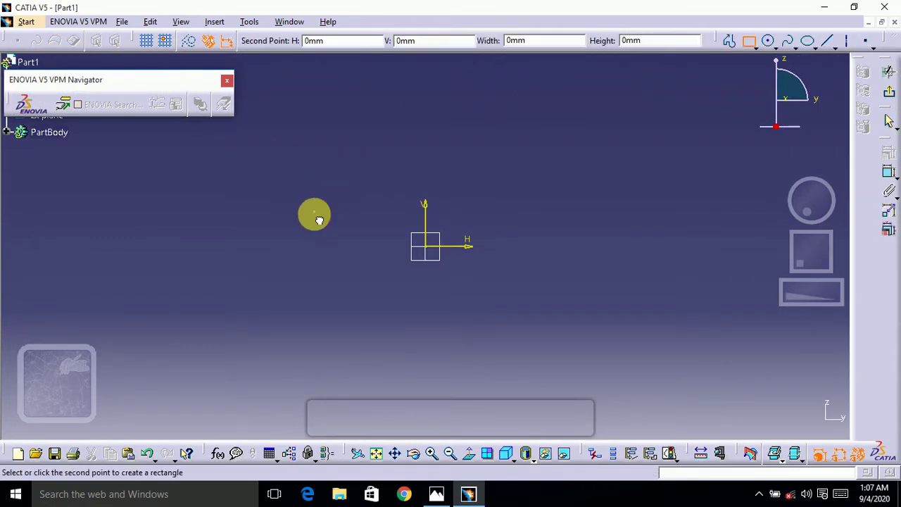
click(567, 246)
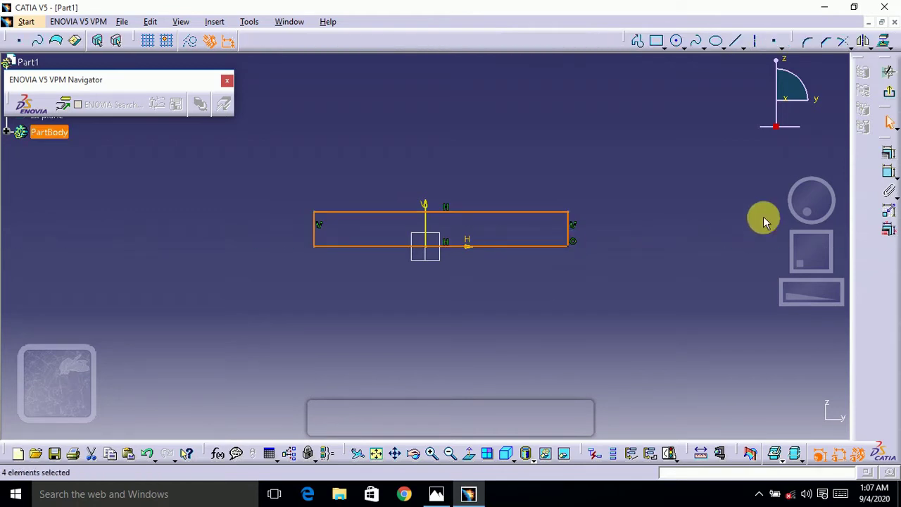
Apply a midpoint constraint between the rectangle's bottom edge and the sketch origin.
click(889, 172)
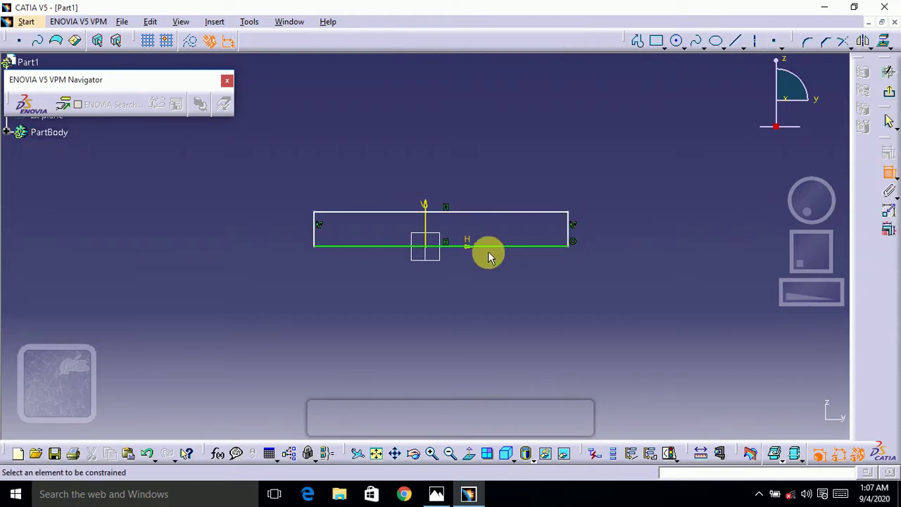
key(Escape)
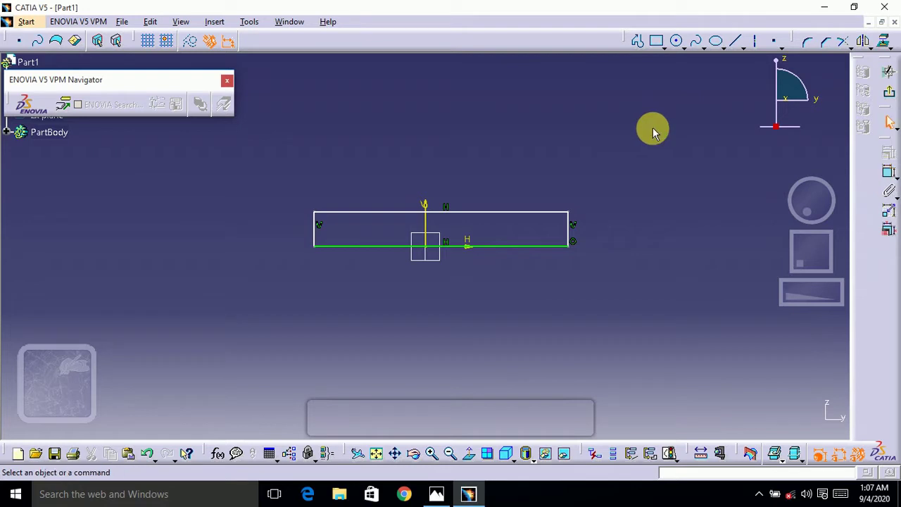
click(497, 247)
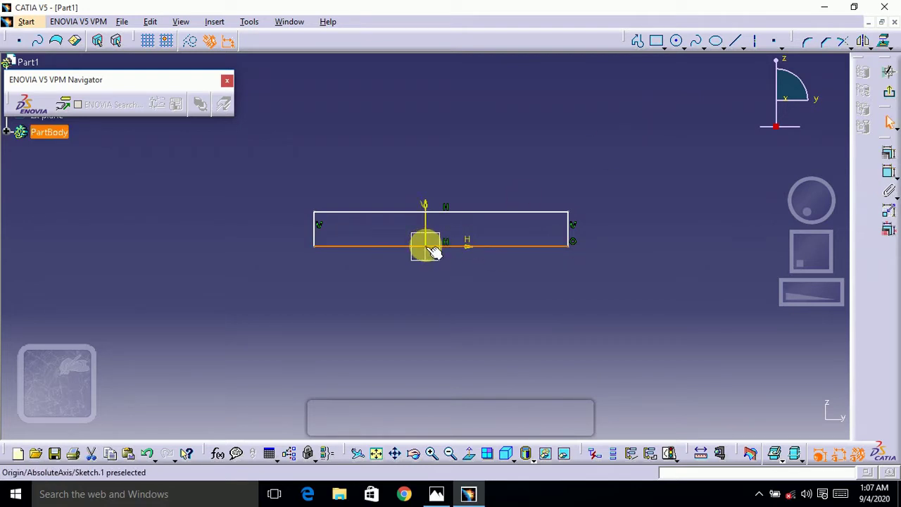
ctrl+click(433, 250)
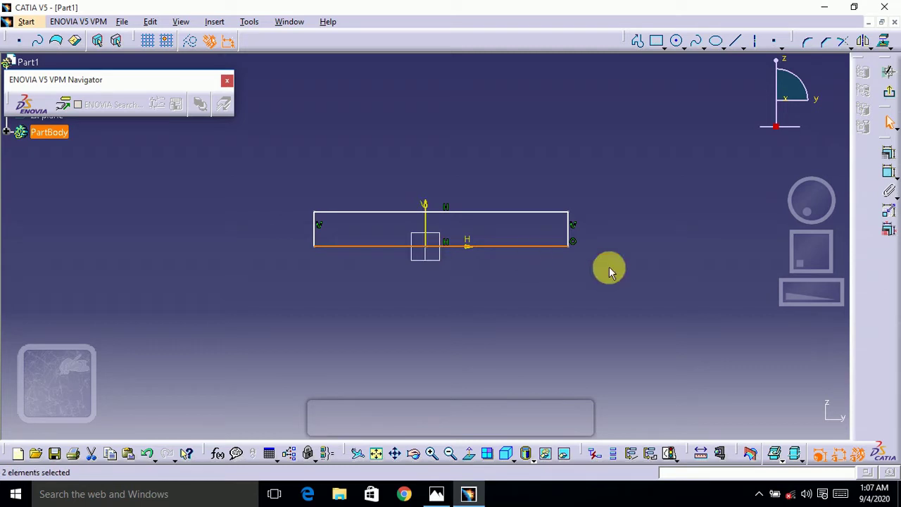
click(888, 158)
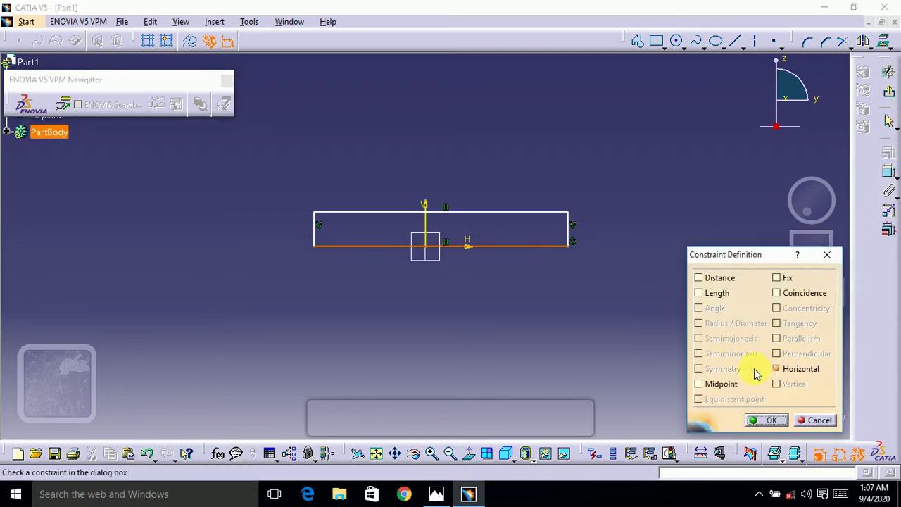
click(717, 384)
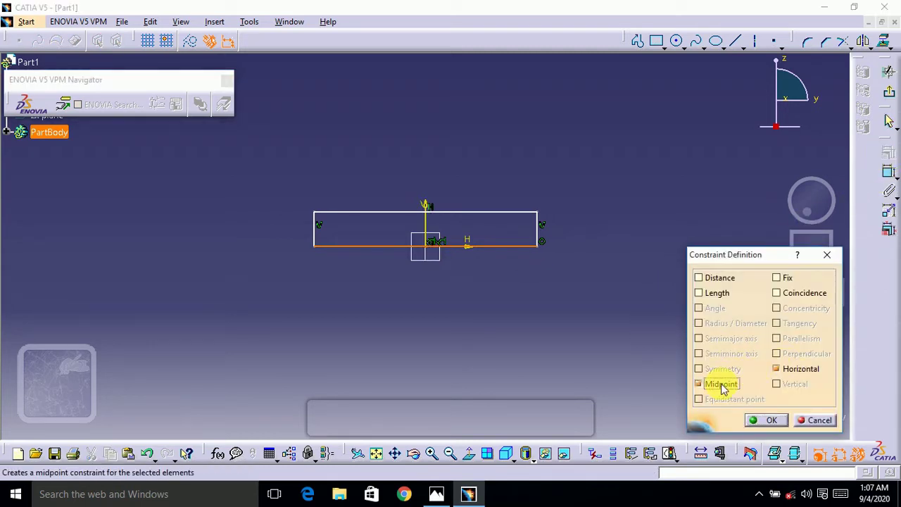
click(765, 420)
Check the base dimensions in the reference drawing, and dimension the rectangle's bottom edge as 120 mm.
key(alt+Tab)
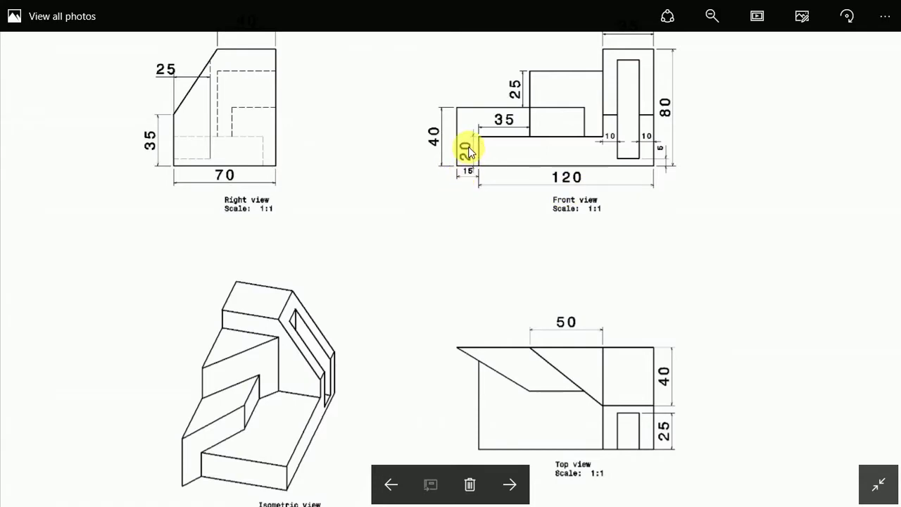
key(alt+Tab)
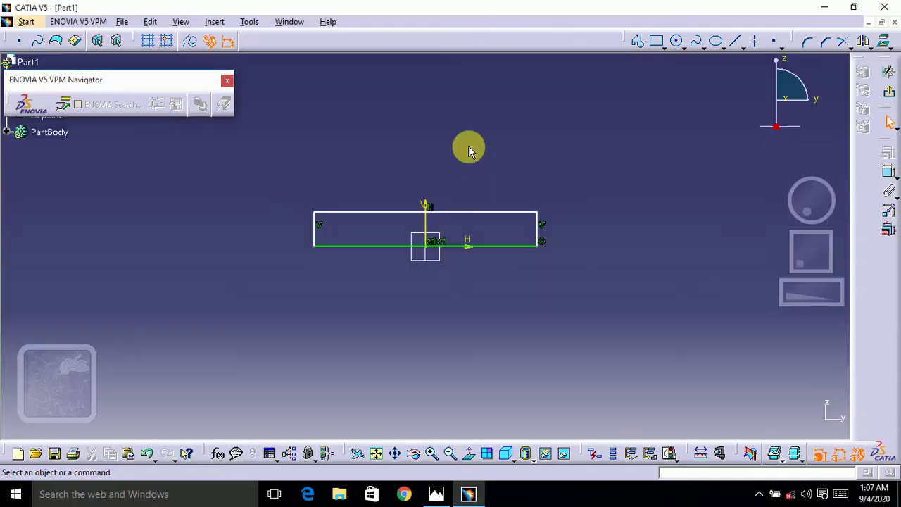
click(888, 176)
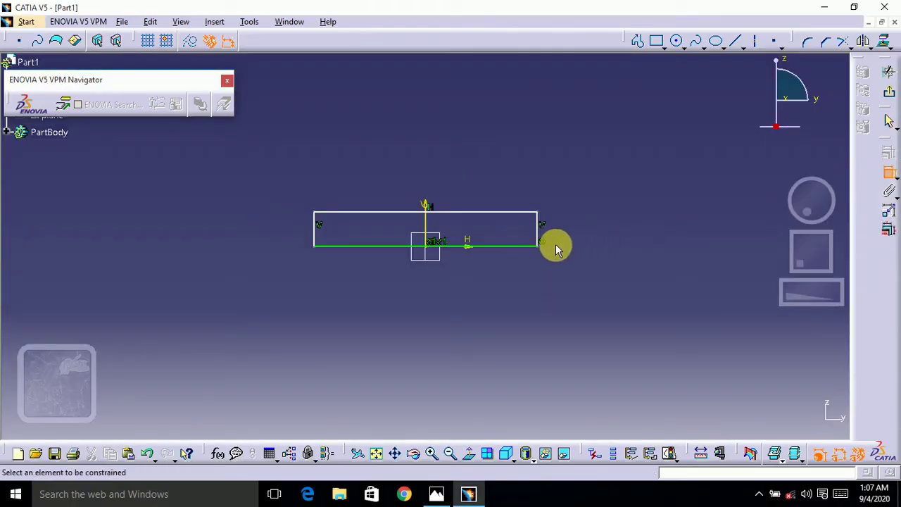
click(500, 246)
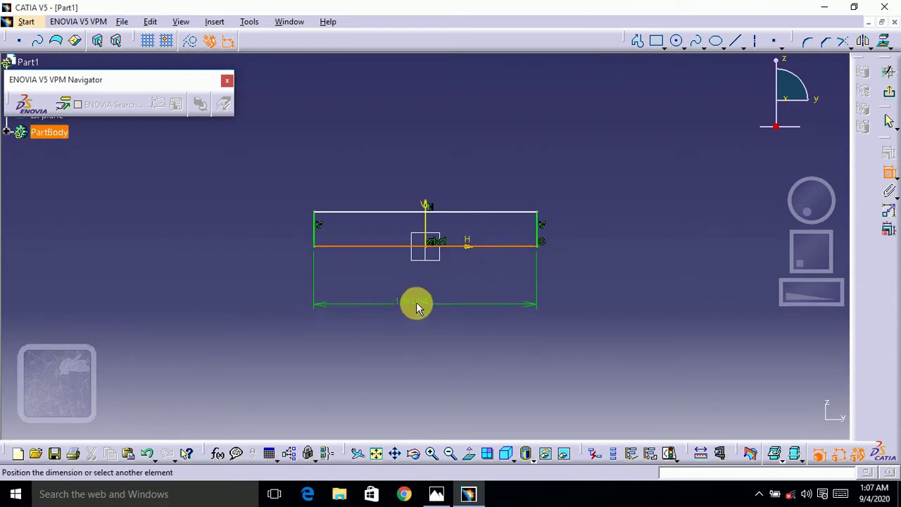
click(419, 304)
double_click(428, 307)
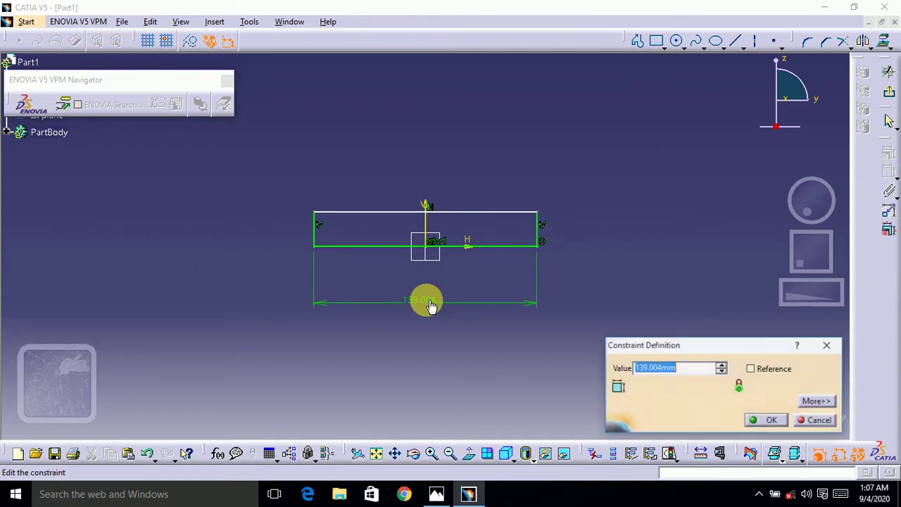
text(120)
key(Return)
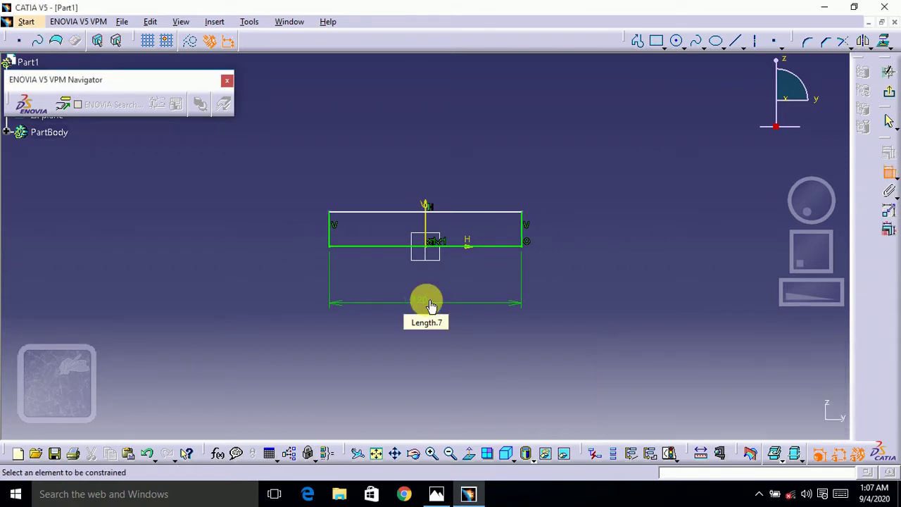
Dimension the rectangle's height as 20 mm and exit the sketch.
click(328, 229)
click(305, 227)
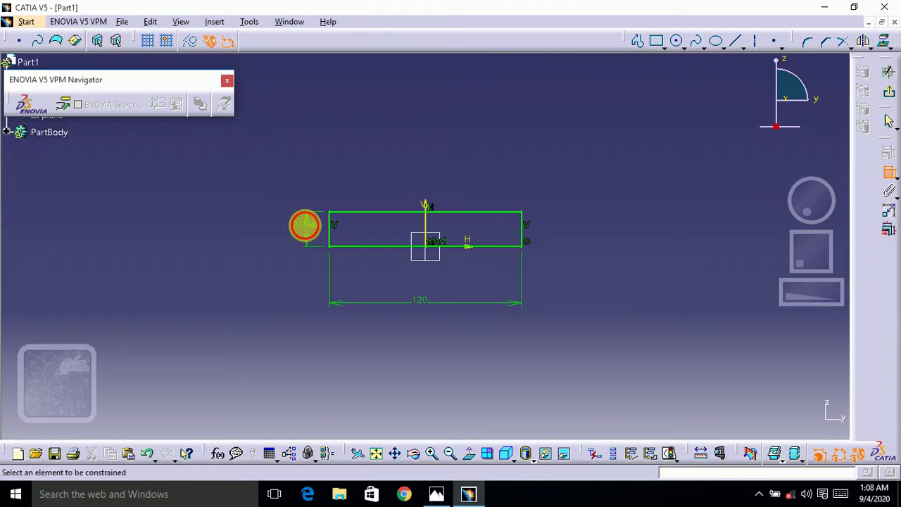
double_click(305, 225)
text(20)
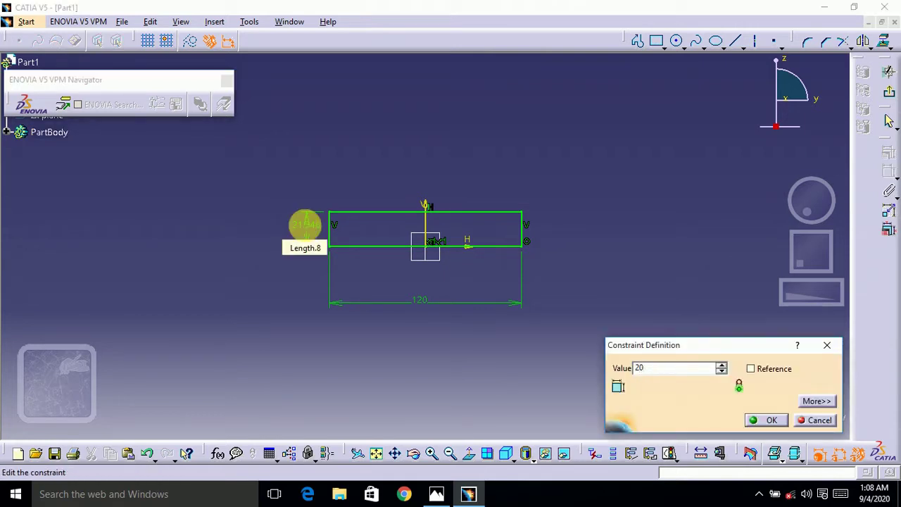
key(Return)
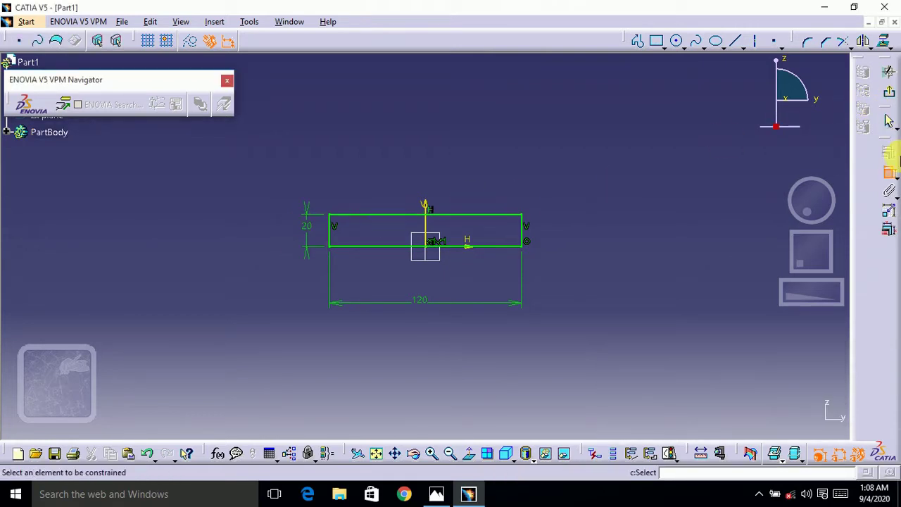
click(890, 155)
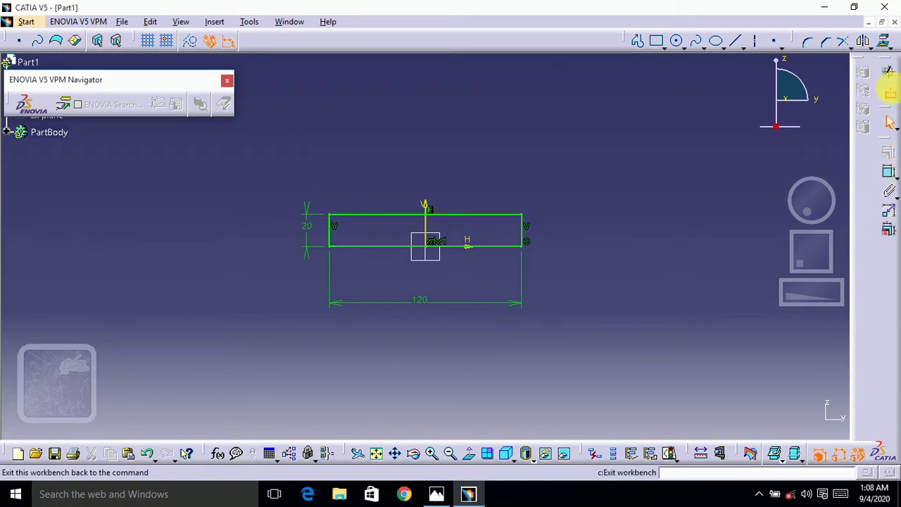
click(890, 93)
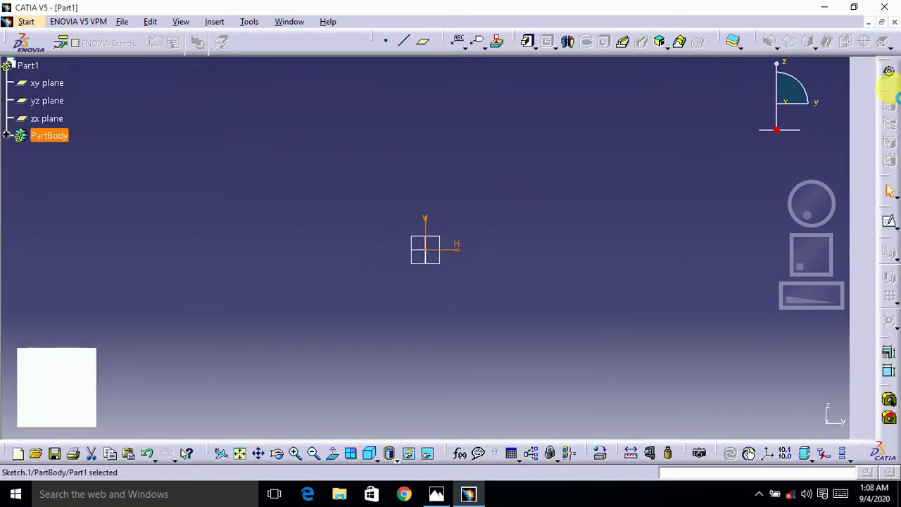
Pad the rectangle sketch with a length of 35 mm and mirrored extent, consulting the right view of the reference drawing.
click(527, 43)
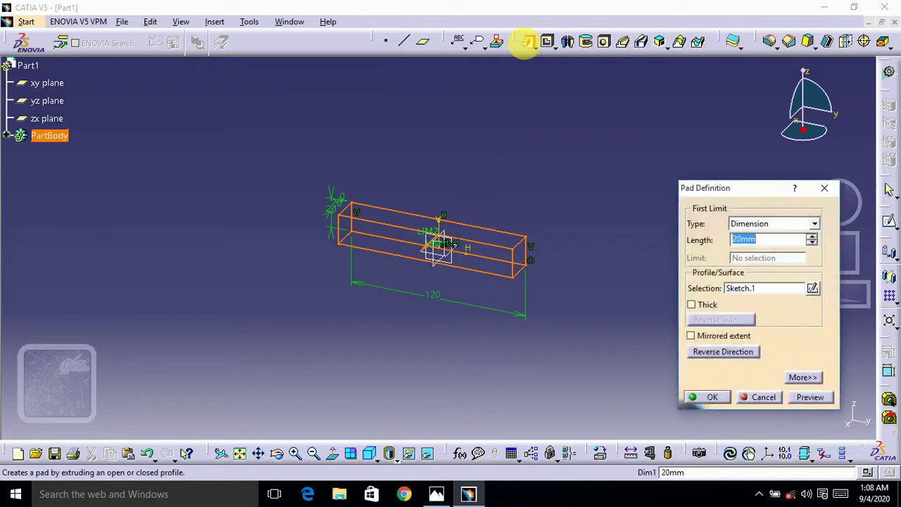
click(728, 338)
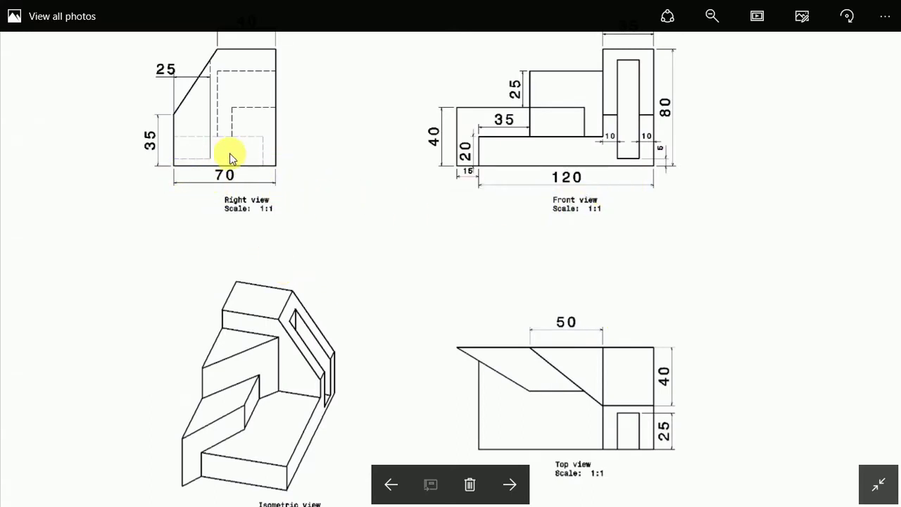
key(alt+Tab)
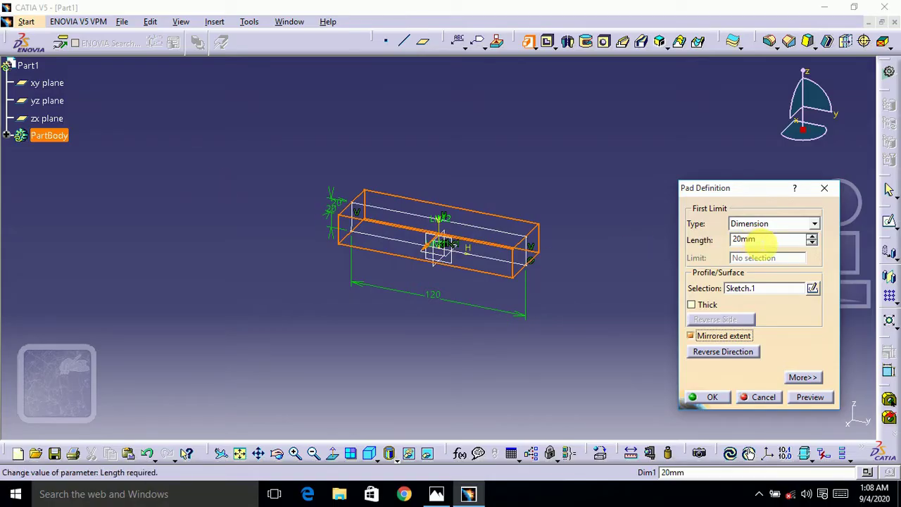
double_click(765, 240)
text(35)
key(Return)
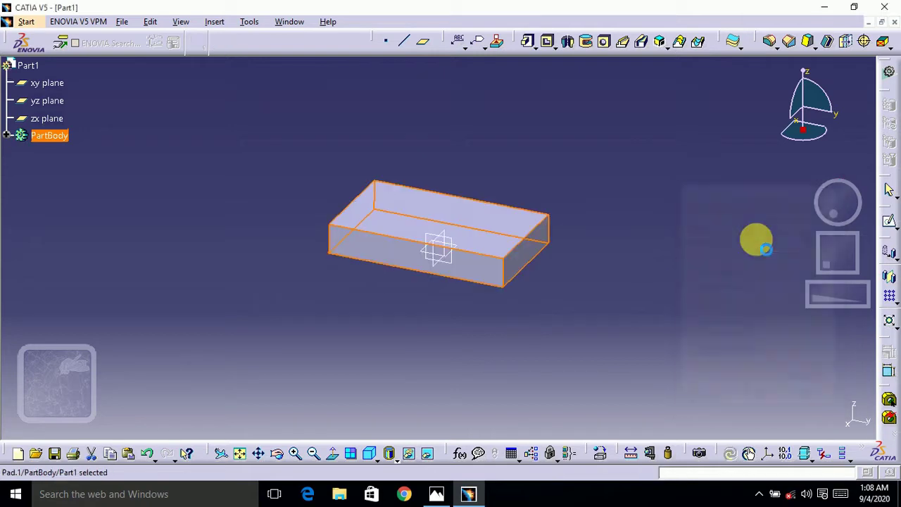
click(612, 241)
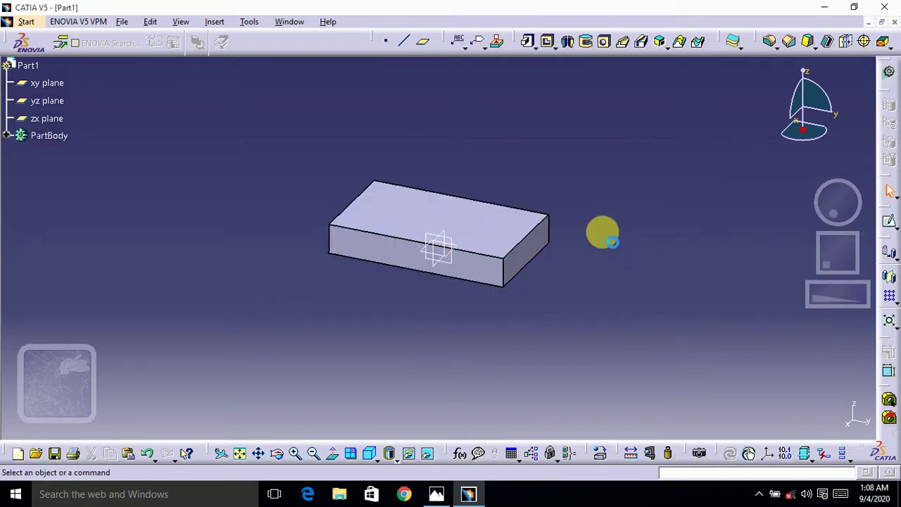
Open a sketch on the block's short end face at the positive y end and examine the right view's profile dimensions in the reference drawing.
click(533, 241)
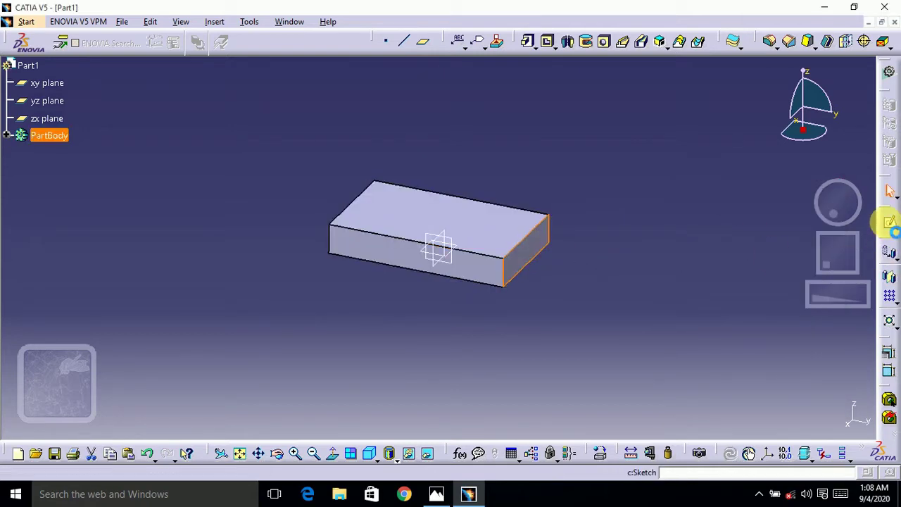
click(889, 224)
key(alt+Tab)
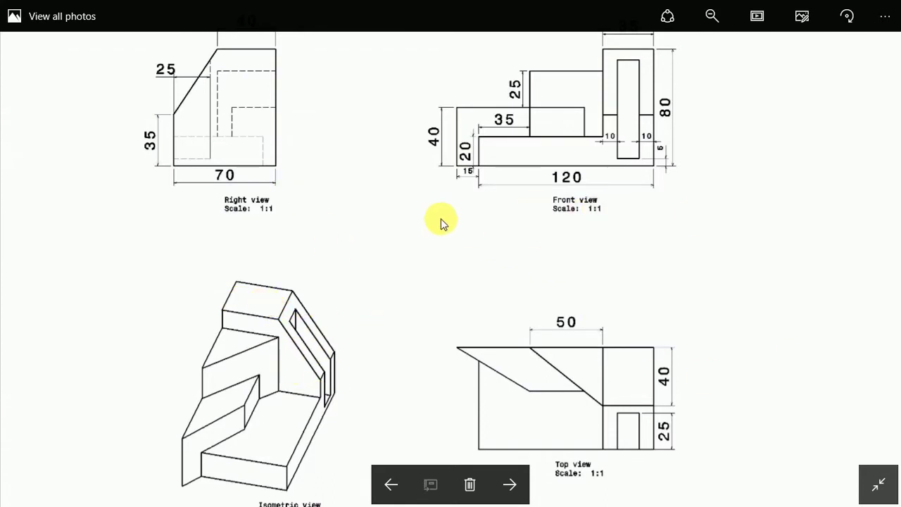
scroll(433, 221, up, 2)
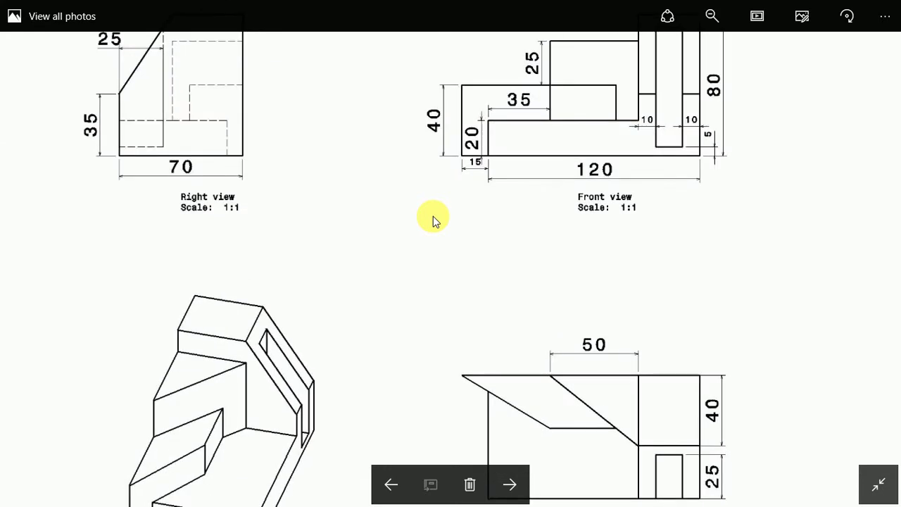
drag(343, 143, 388, 267)
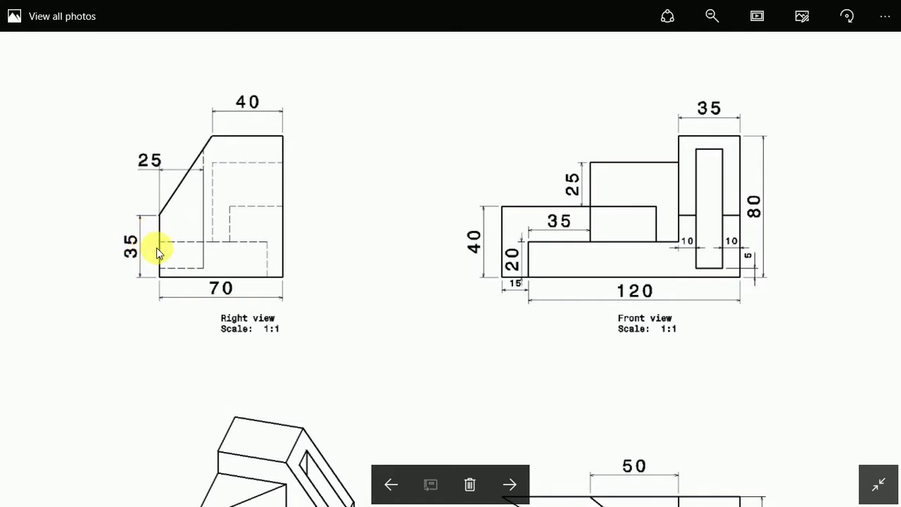
key(alt+Tab)
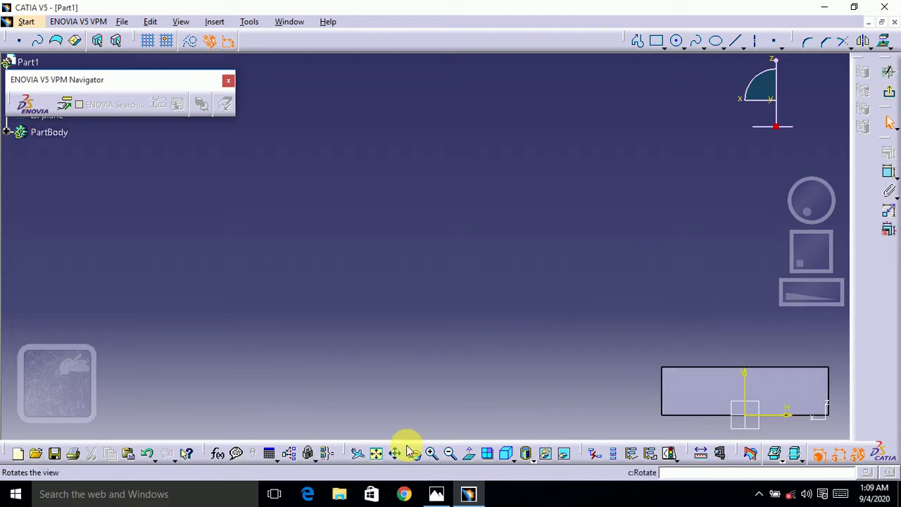
Project the bottom edge of the block's end face onto the sketch plane.
click(375, 453)
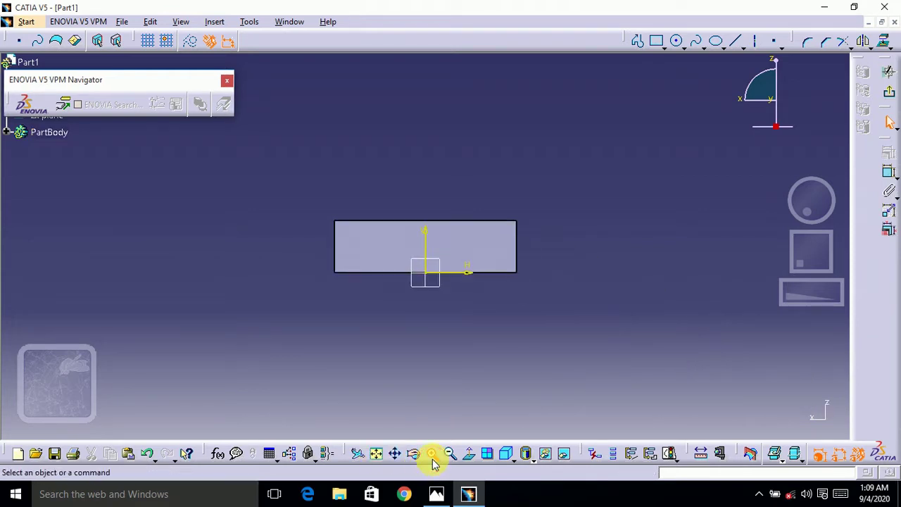
click(431, 454)
mouse_move(765, 89)
mouse_down()
mouse_move(755, 217)
mouse_move(754, 178)
mouse_up()
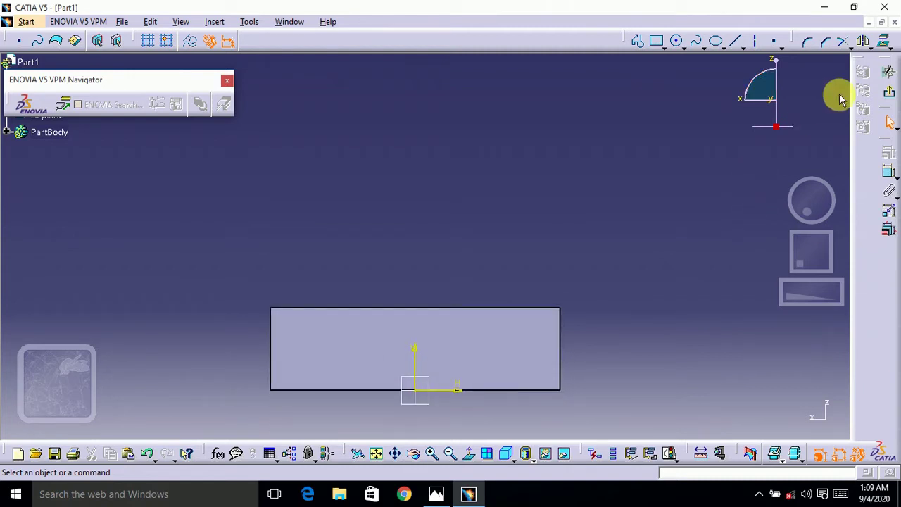
click(886, 44)
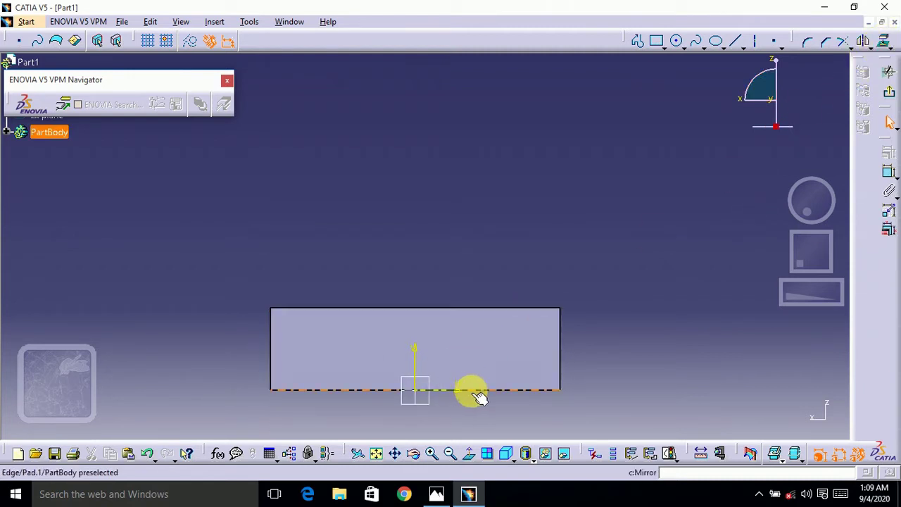
click(472, 389)
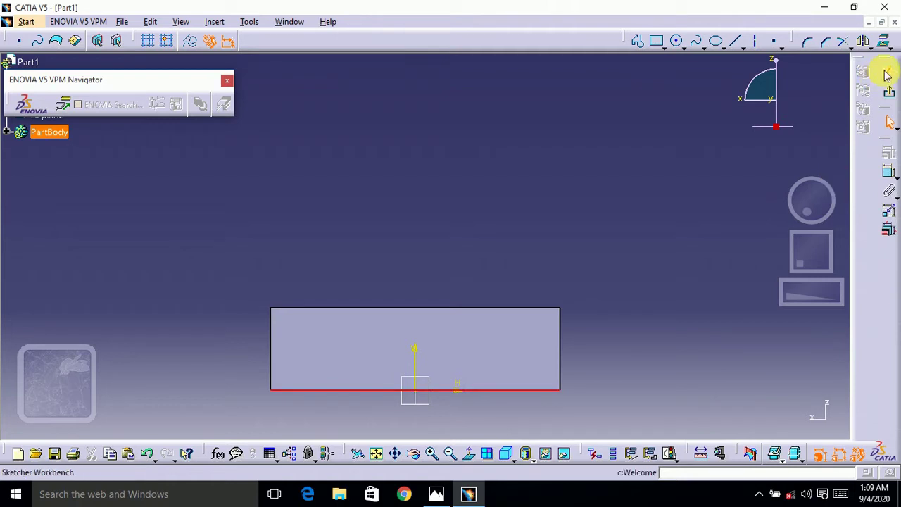
click(885, 42)
click(610, 147)
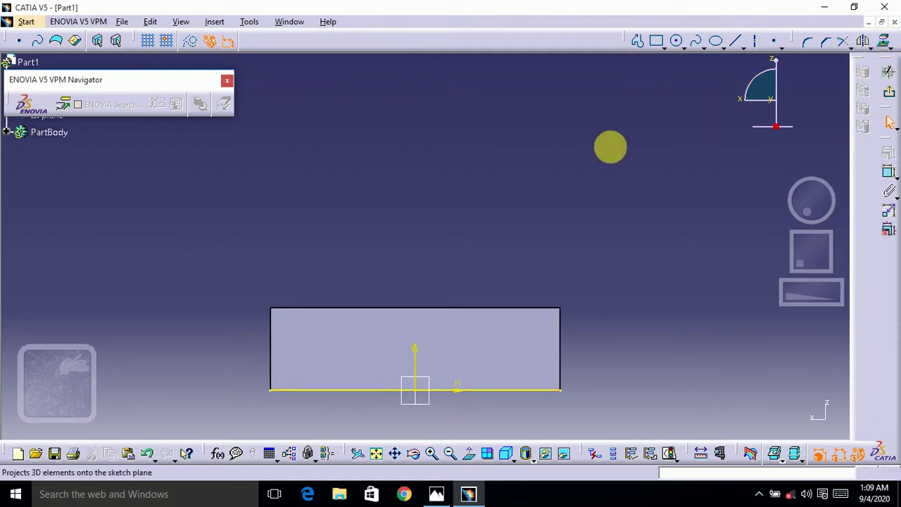
Draw an open profile above the projected edge: vertical sides about 65 mm and 37 mm tall, joined by a horizontal top and a sloping line.
click(638, 43)
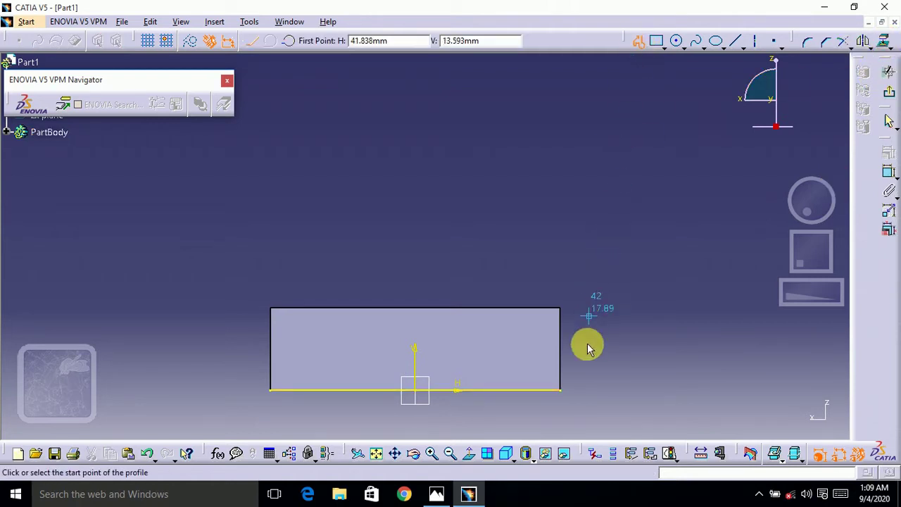
click(560, 390)
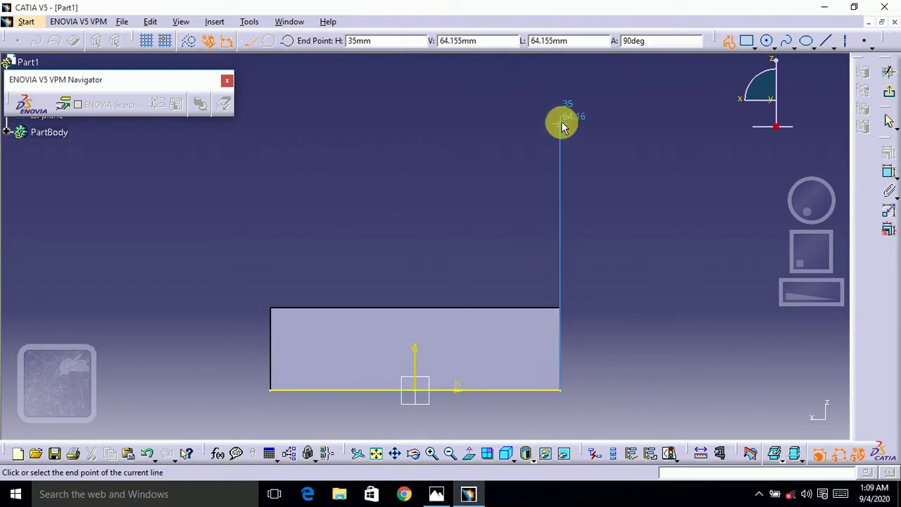
click(560, 122)
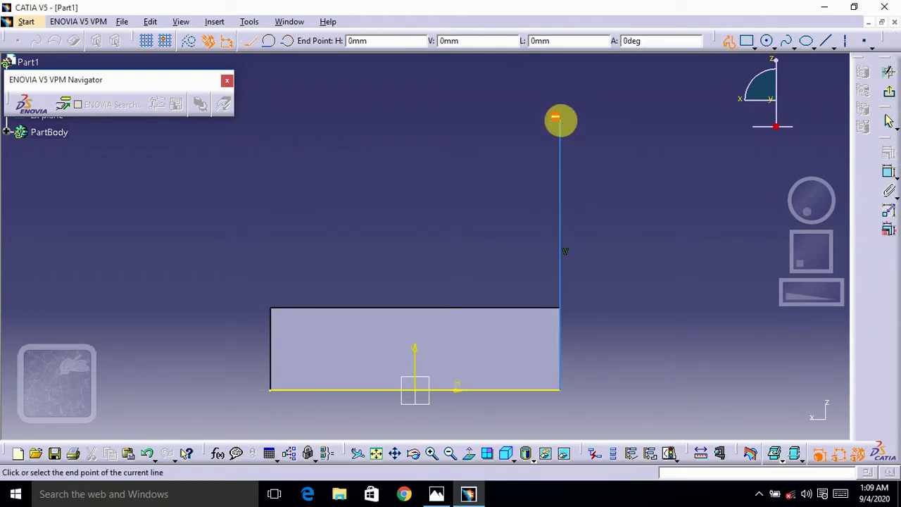
click(444, 122)
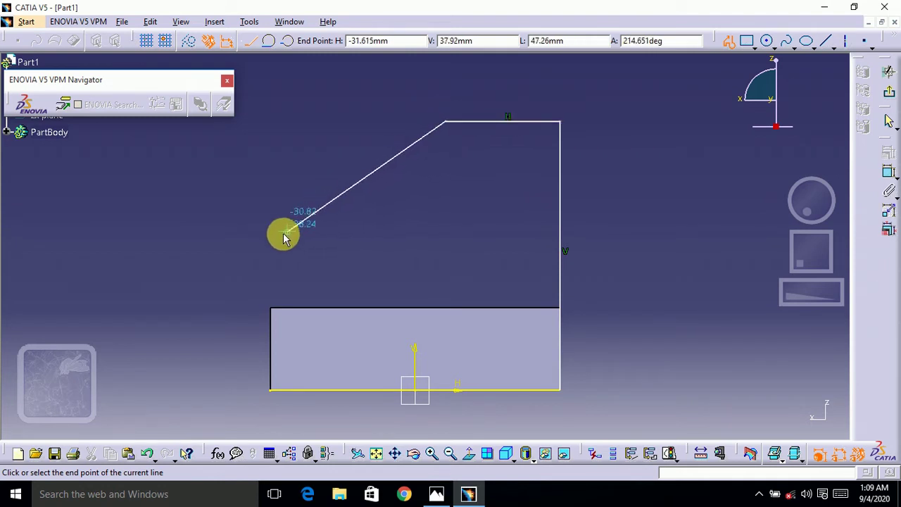
click(270, 237)
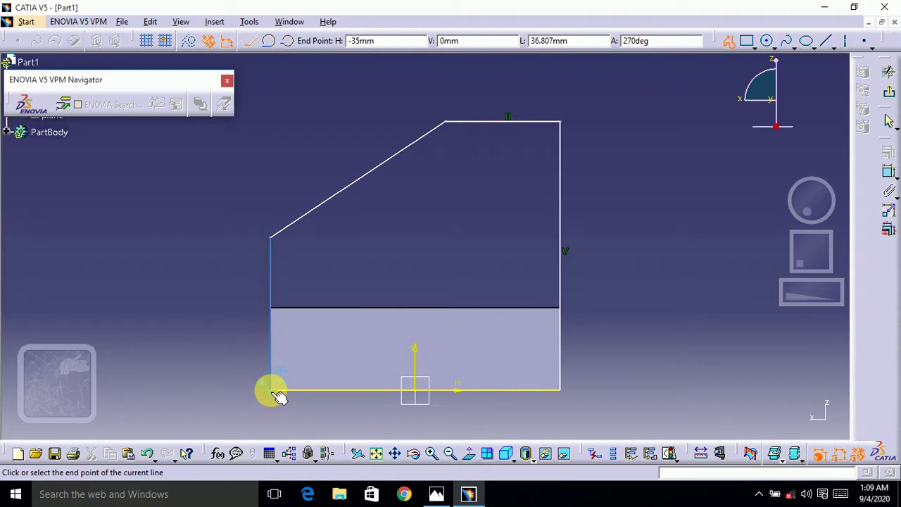
click(278, 395)
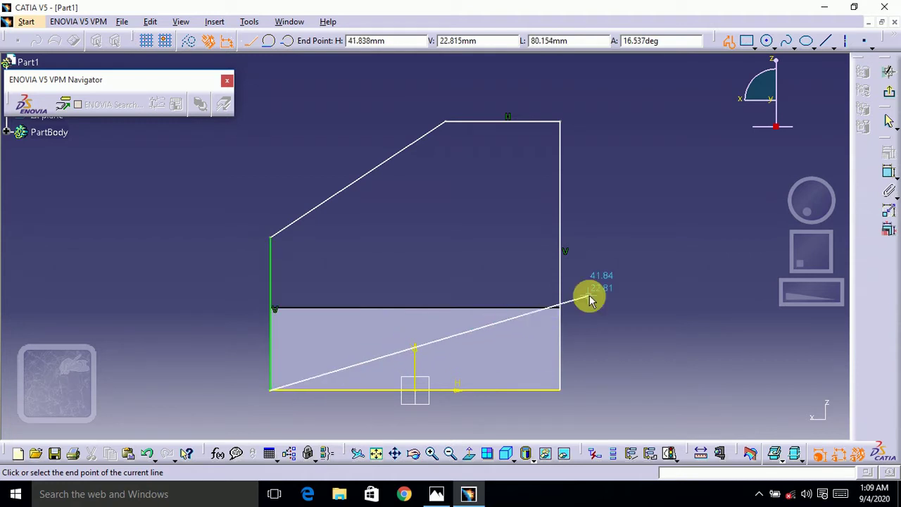
key(Escape)
click(669, 241)
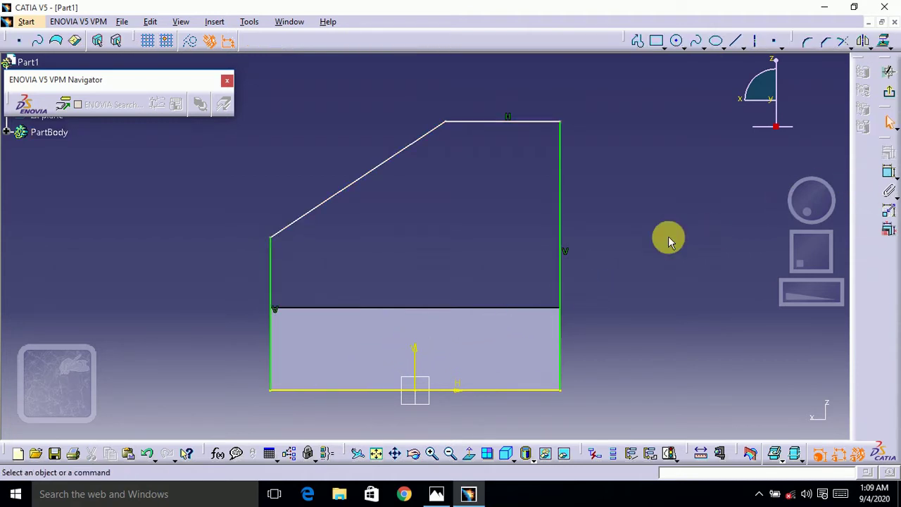
Dimension the profile's taller vertical side as 80 mm.
click(888, 173)
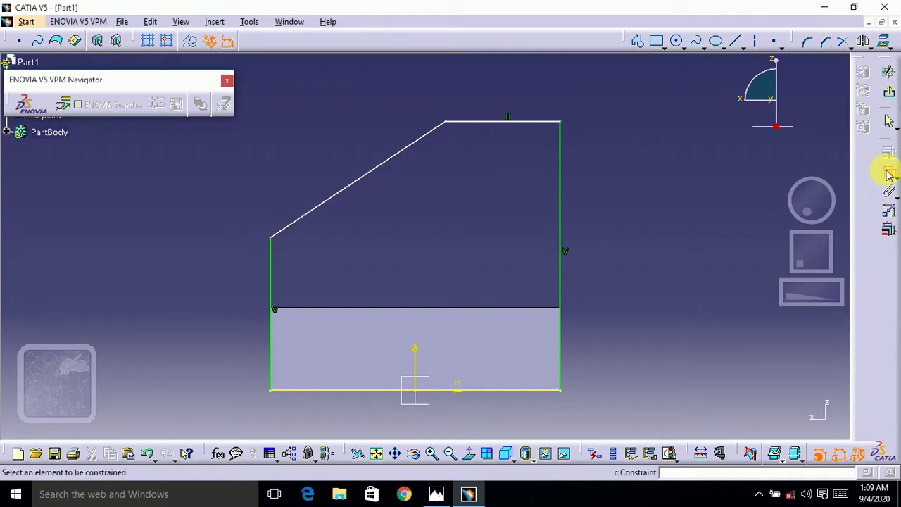
click(561, 226)
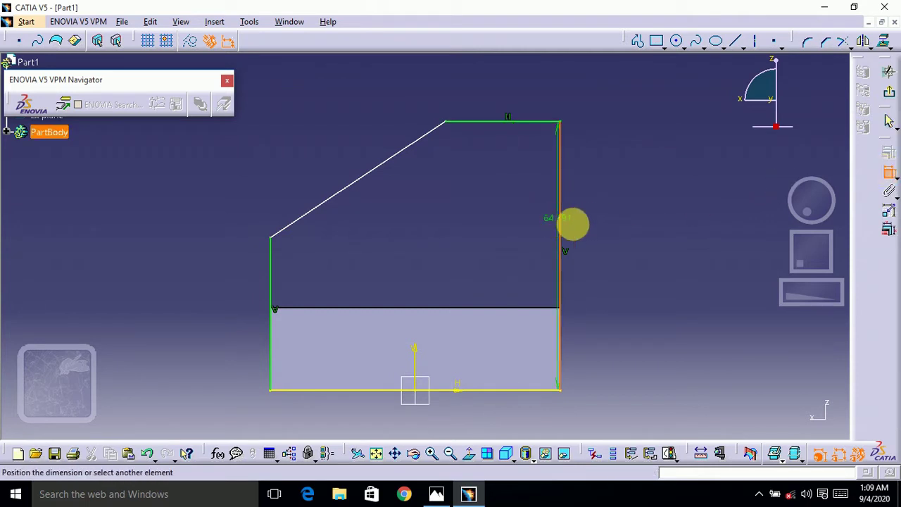
click(630, 229)
double_click(636, 230)
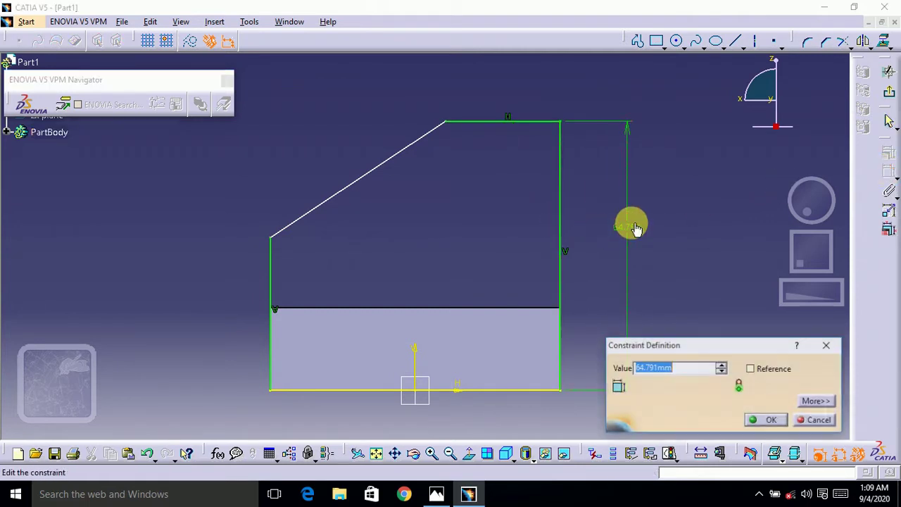
text(80)
key(Return)
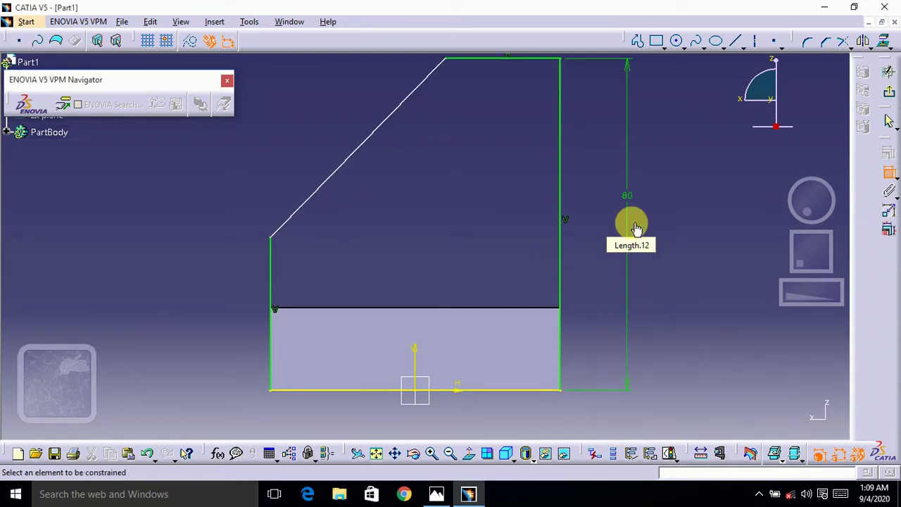
Dimension the profile's horizontal top edge as 40 mm.
drag(766, 88, 761, 124)
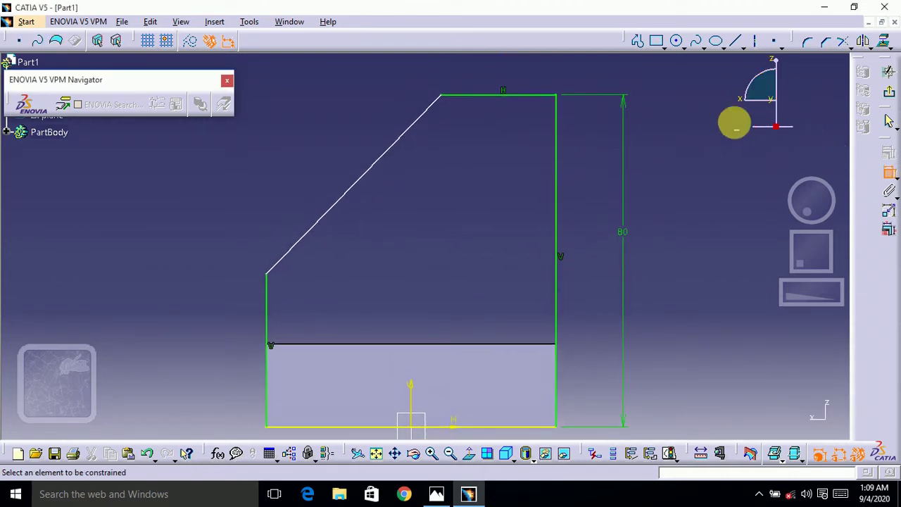
click(501, 95)
click(503, 76)
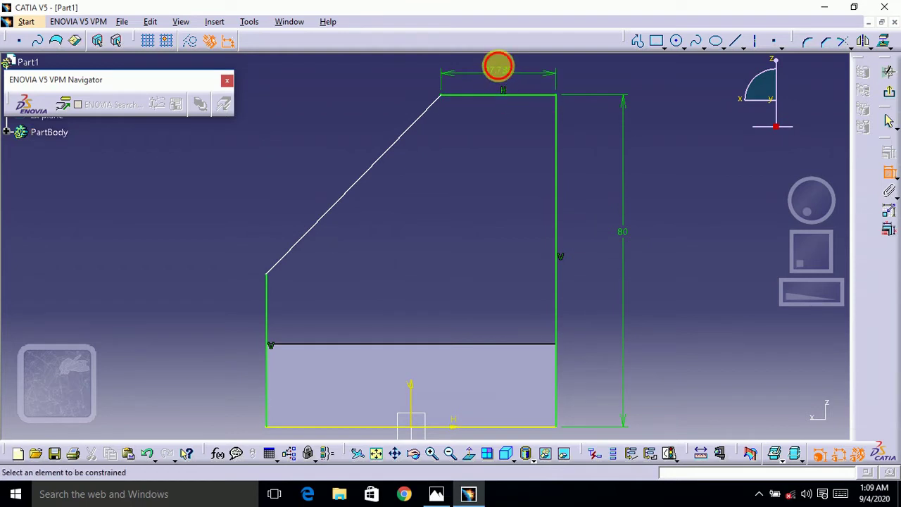
double_click(499, 66)
text(40mm)
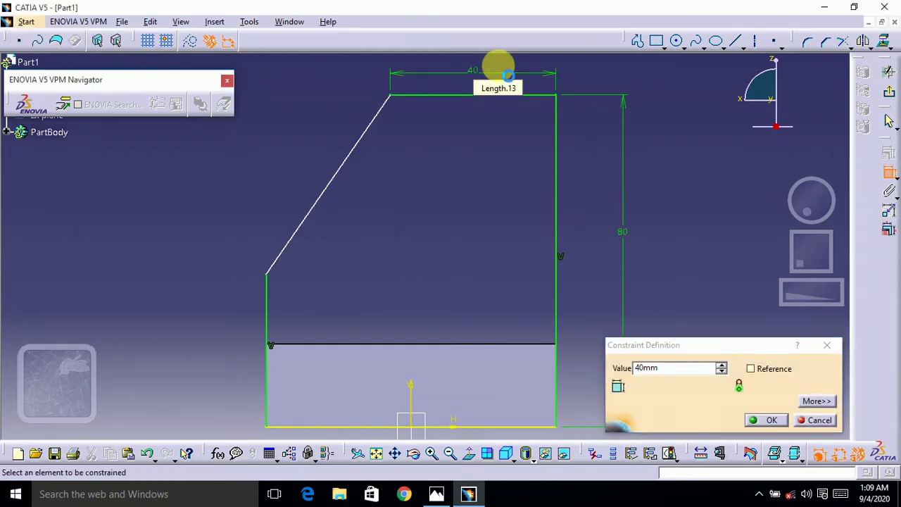
key(Return)
Dimension the profile's shorter vertical side as 35 mm and exit the sketch.
click(269, 289)
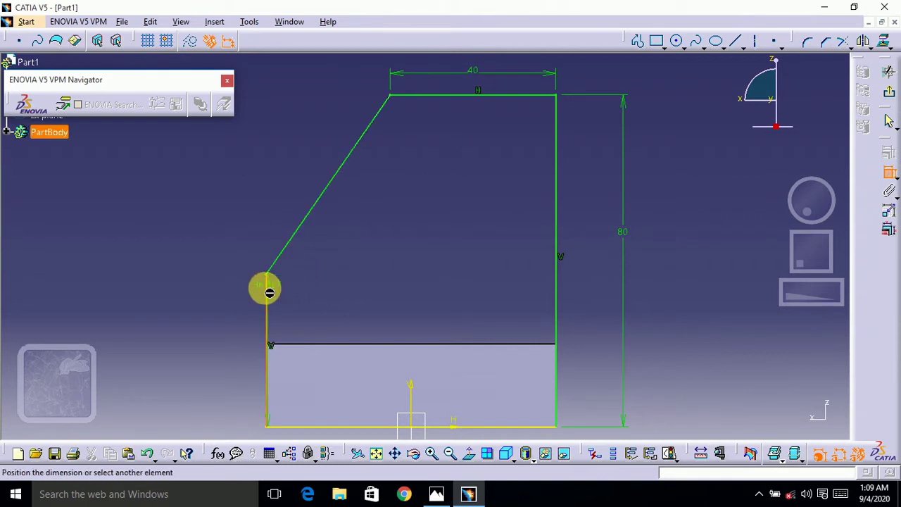
click(188, 315)
double_click(195, 317)
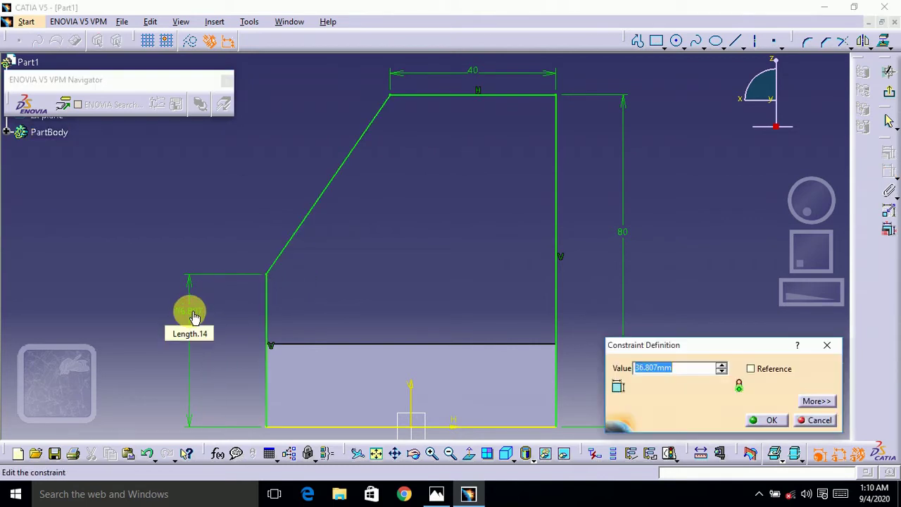
text(35)
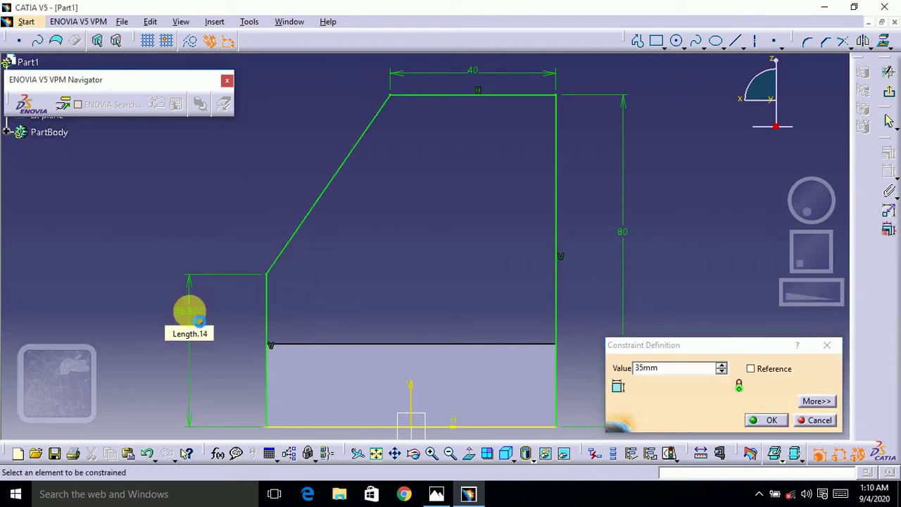
key(Return)
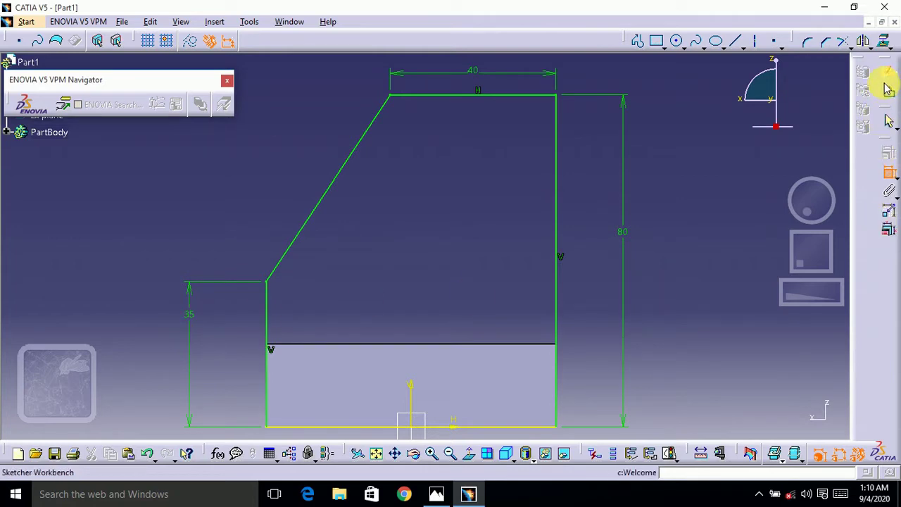
click(891, 99)
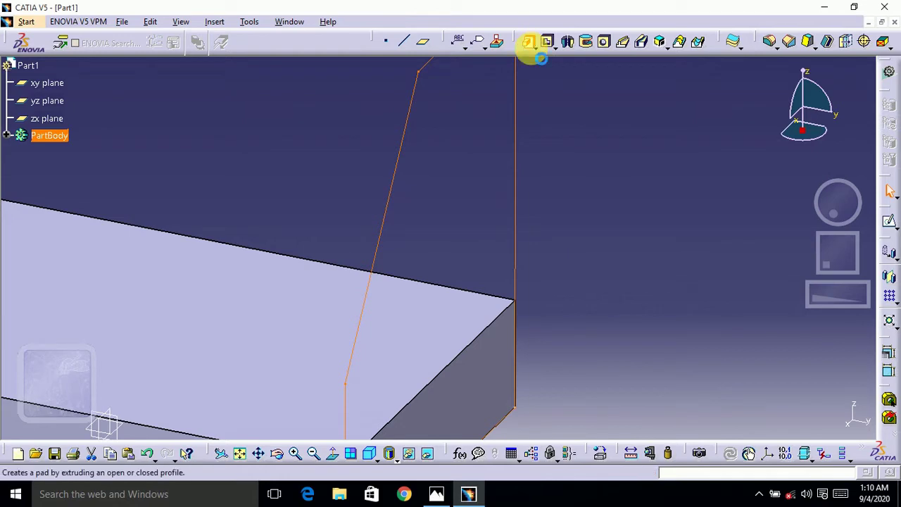
Pad the end profile 35 mm in the reversed direction over the base block, checking the upright's thickness in the reference drawing's front view.
click(528, 41)
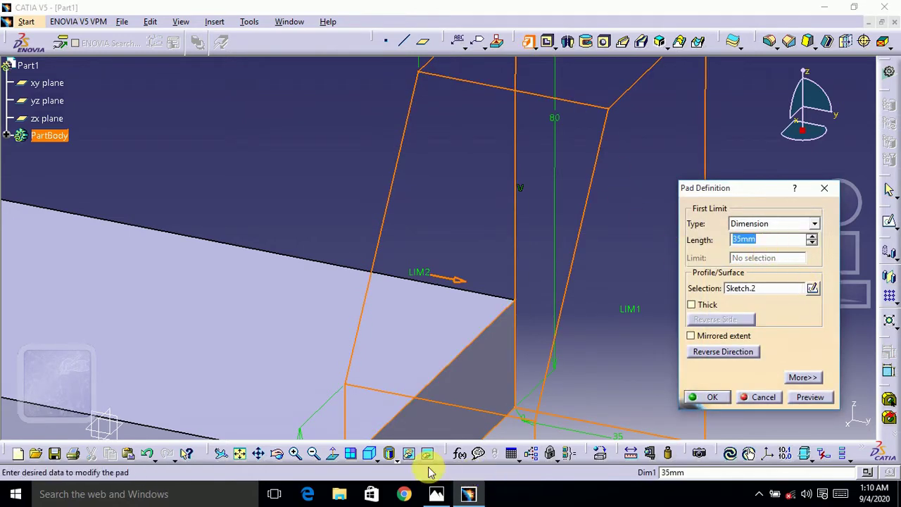
click(314, 454)
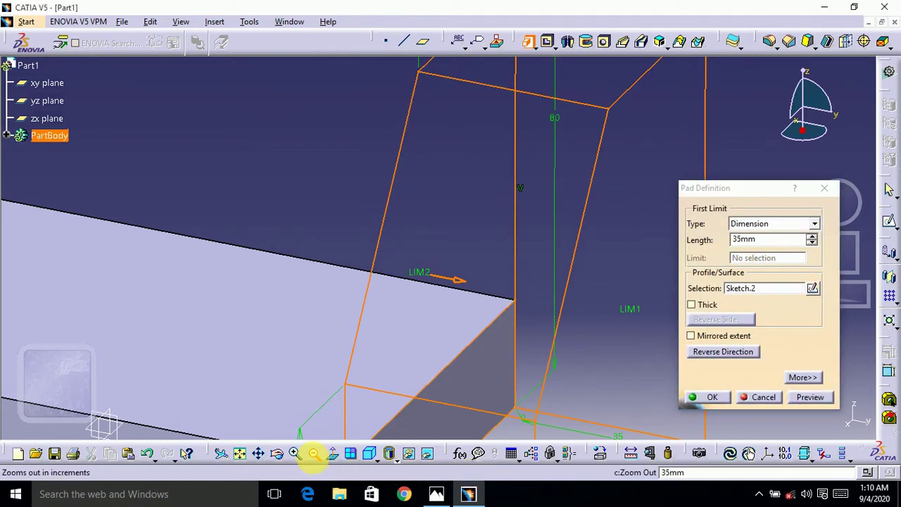
click(314, 454)
click(314, 454)
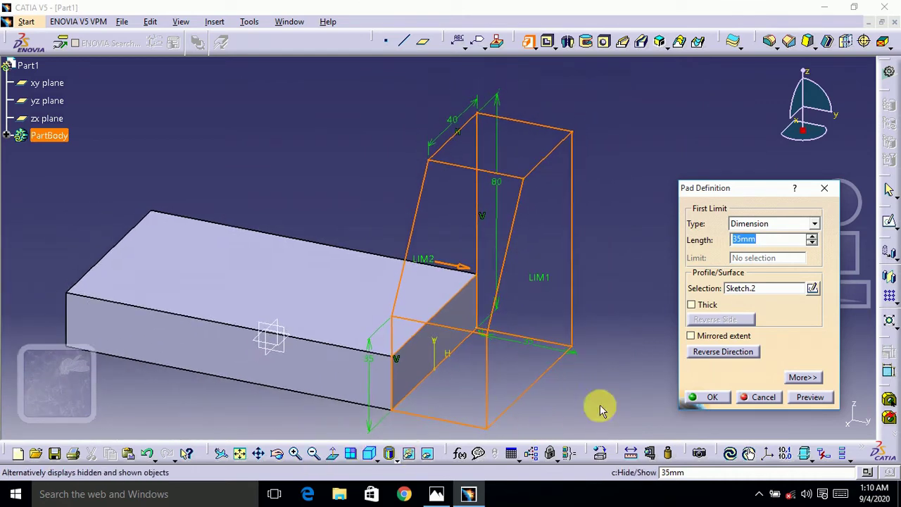
click(718, 352)
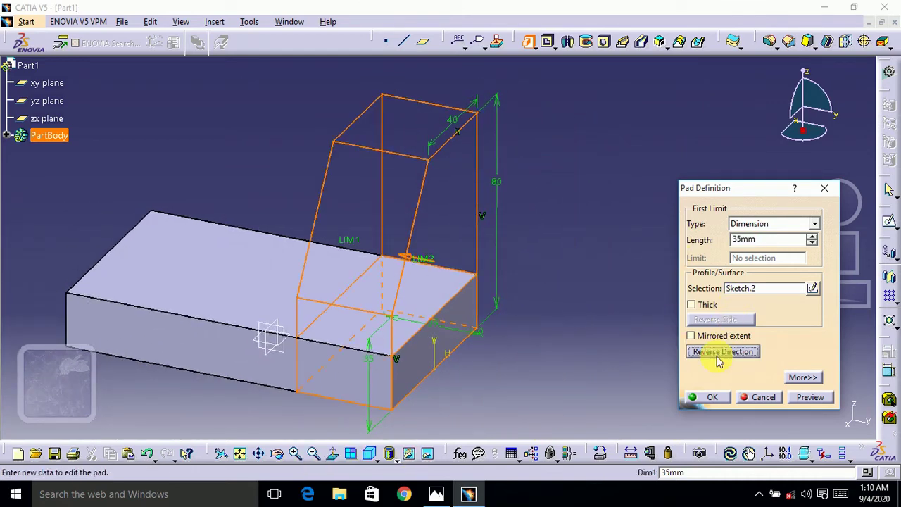
key(alt+Tab)
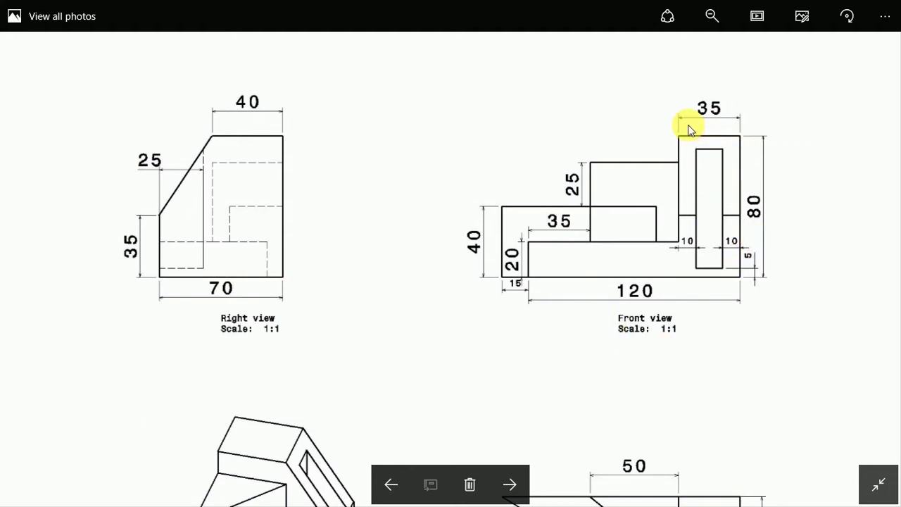
key(alt+Tab)
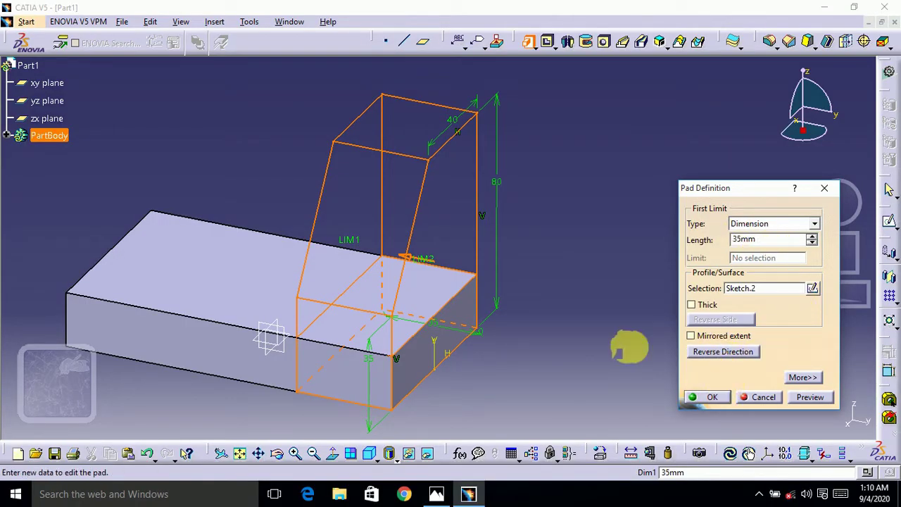
click(712, 397)
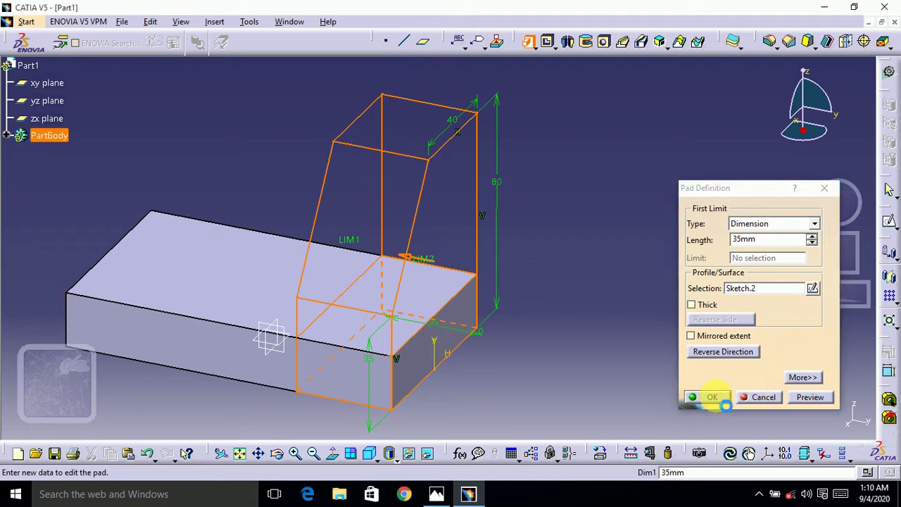
Open a sketch on the part's long L-shaped side face and examine the slot dimensions in the reference drawing's front and top views.
click(367, 366)
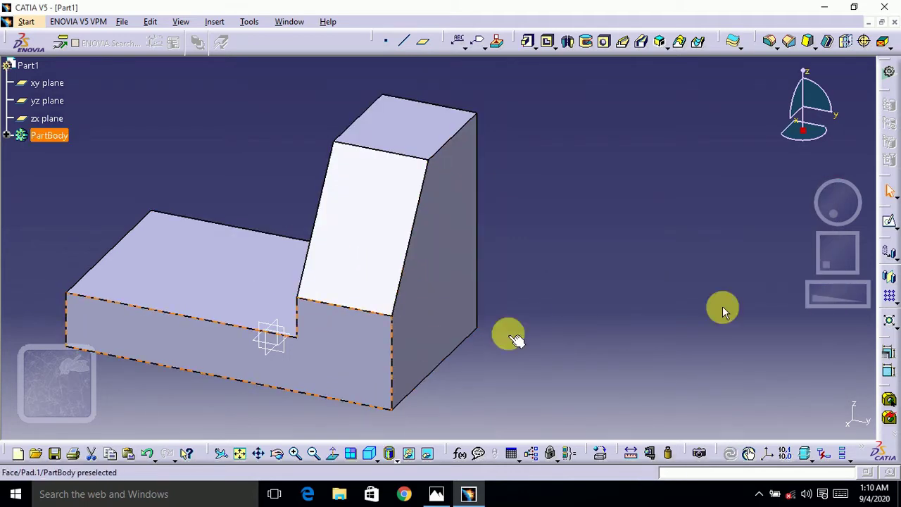
click(890, 223)
key(alt+Tab)
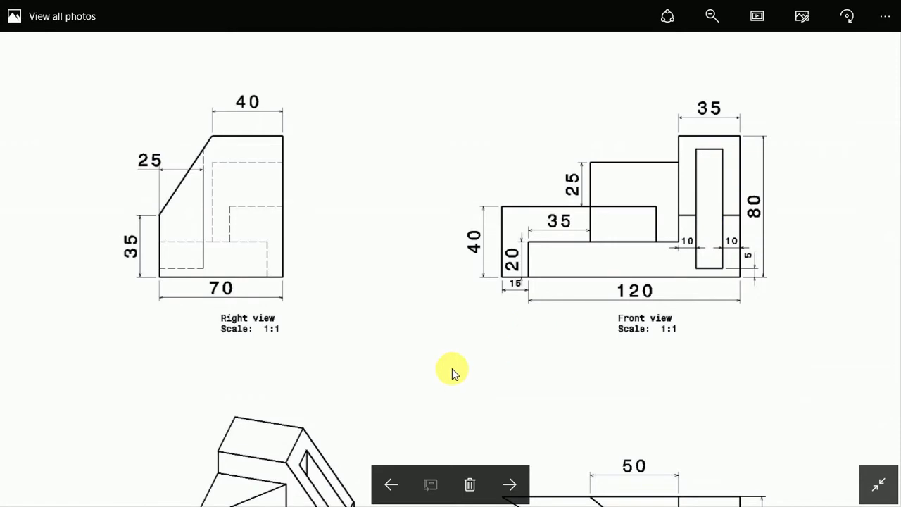
drag(454, 373, 502, 147)
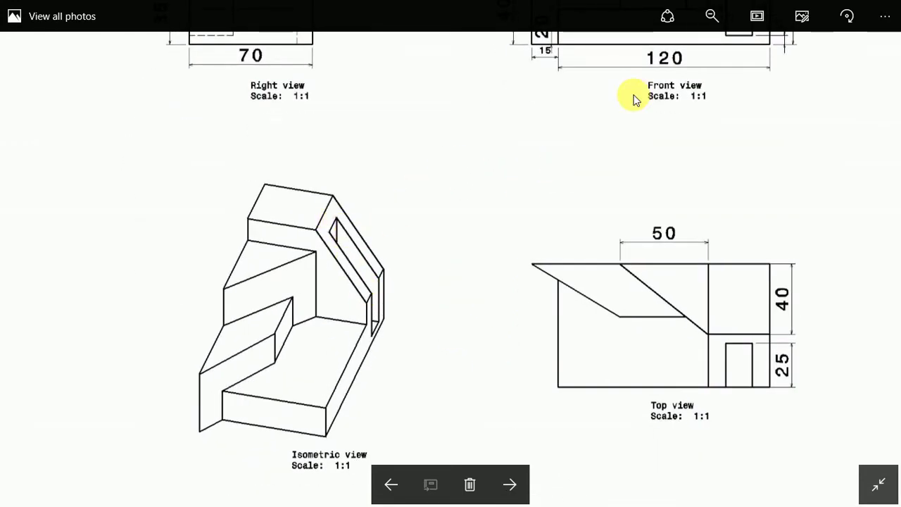
mouse_move(633, 96)
mouse_down()
mouse_move(590, 212)
mouse_move(509, 318)
mouse_up()
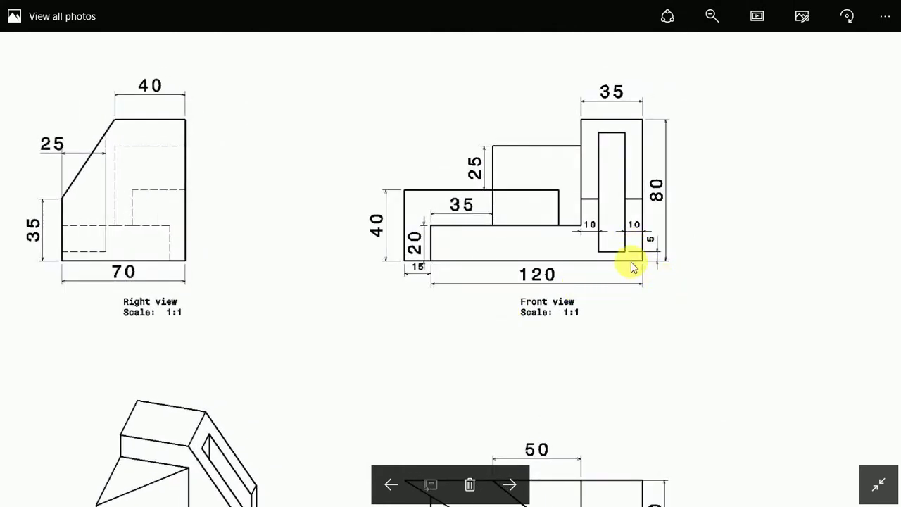
Return to CATIA and sketch an upright rectangle about 86 mm tall over the upright, extending past its top edge.
key(alt+Tab)
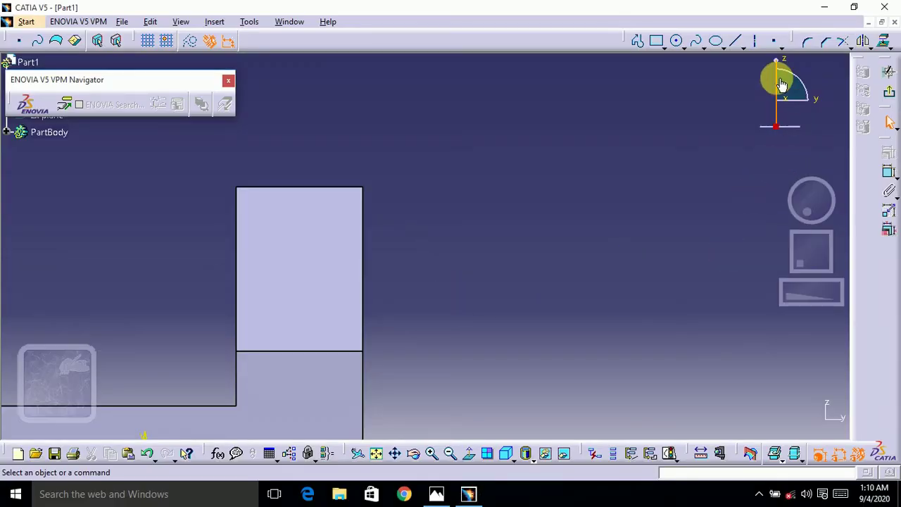
mouse_move(785, 85)
mouse_down()
mouse_move(837, 8)
mouse_move(899, 14)
mouse_up()
click(657, 43)
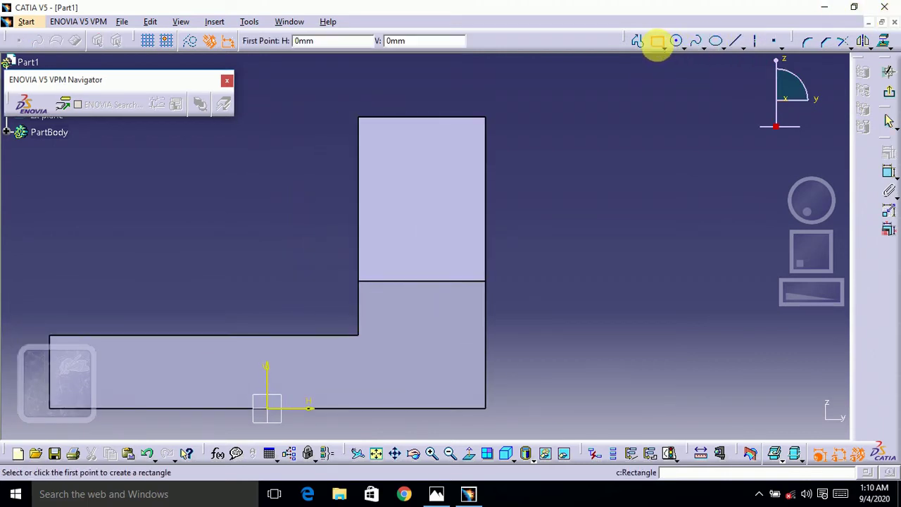
click(388, 77)
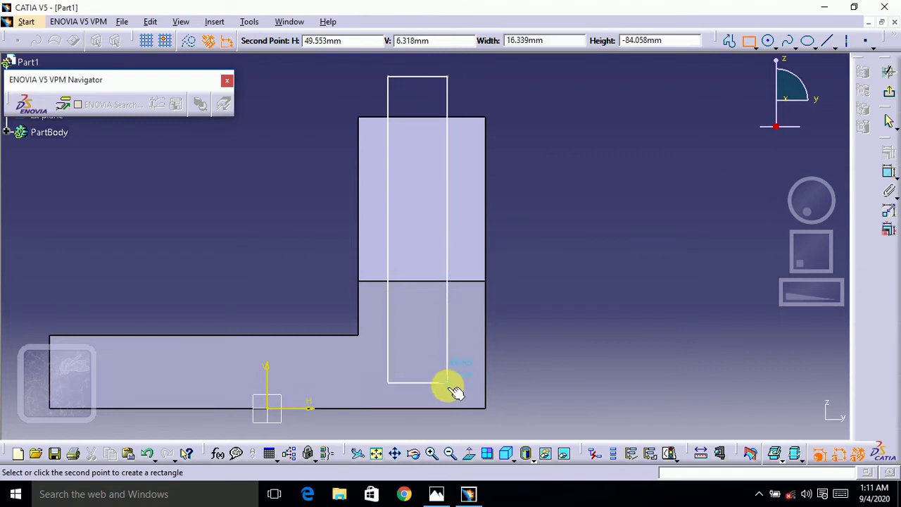
click(454, 390)
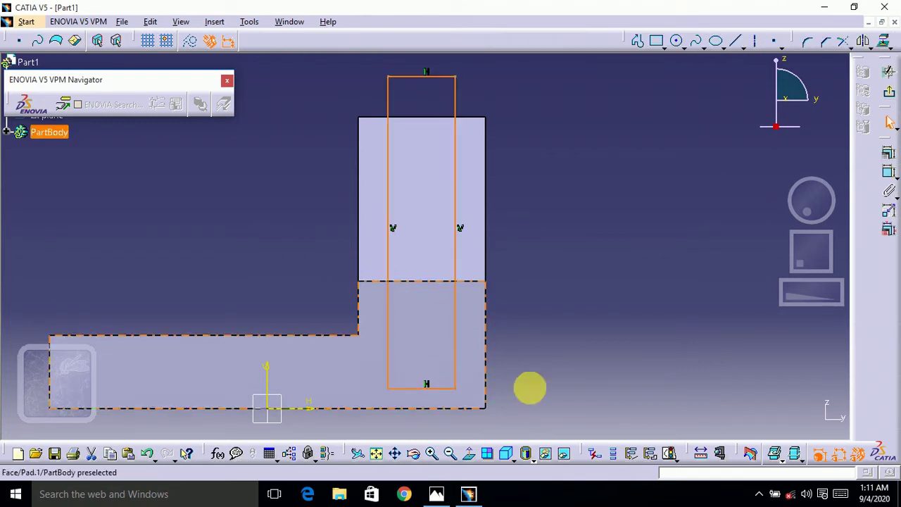
Dimension the rectangle's bottom edge 5 mm above the part's bottom edge, checking the offset in the reference drawing's front view.
click(891, 189)
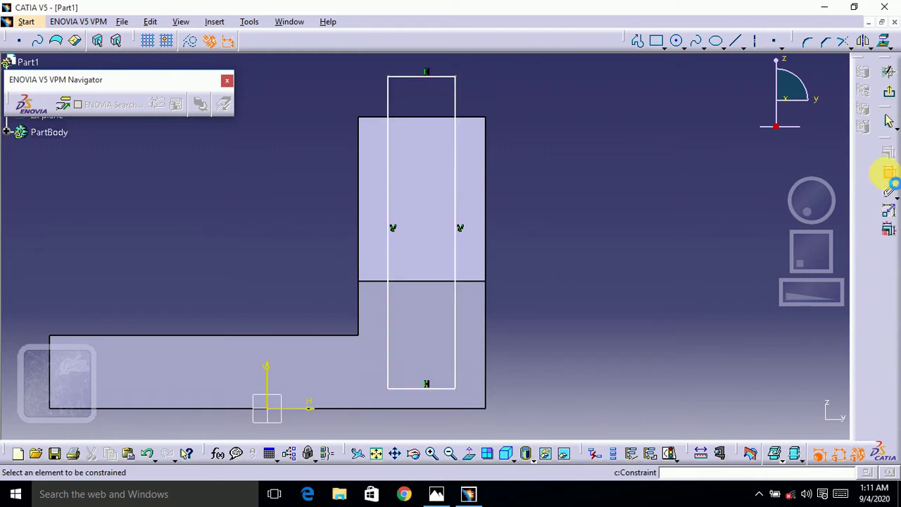
click(429, 408)
click(431, 388)
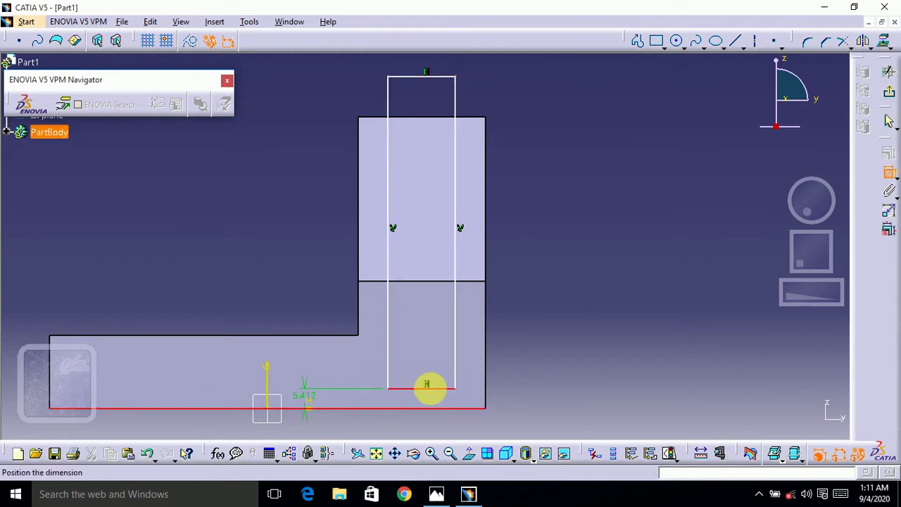
click(538, 405)
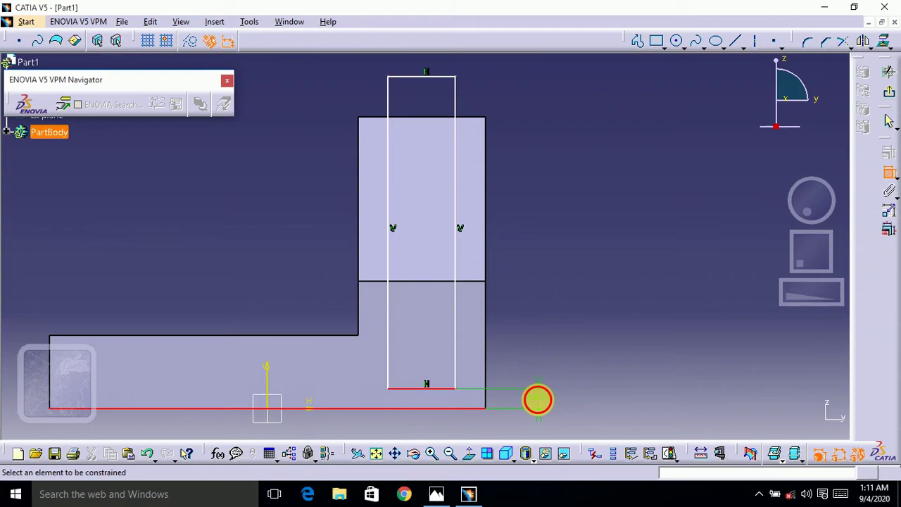
double_click(545, 402)
key(alt+Tab)
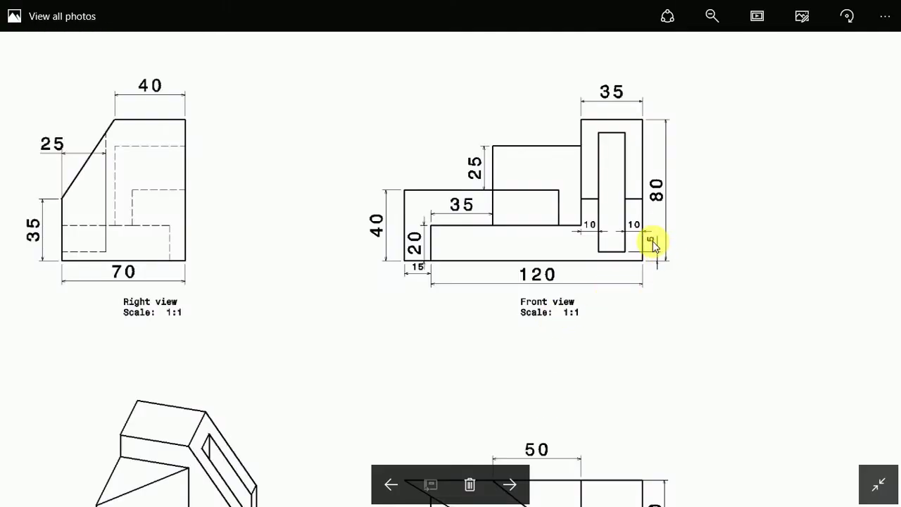
key(alt+Tab)
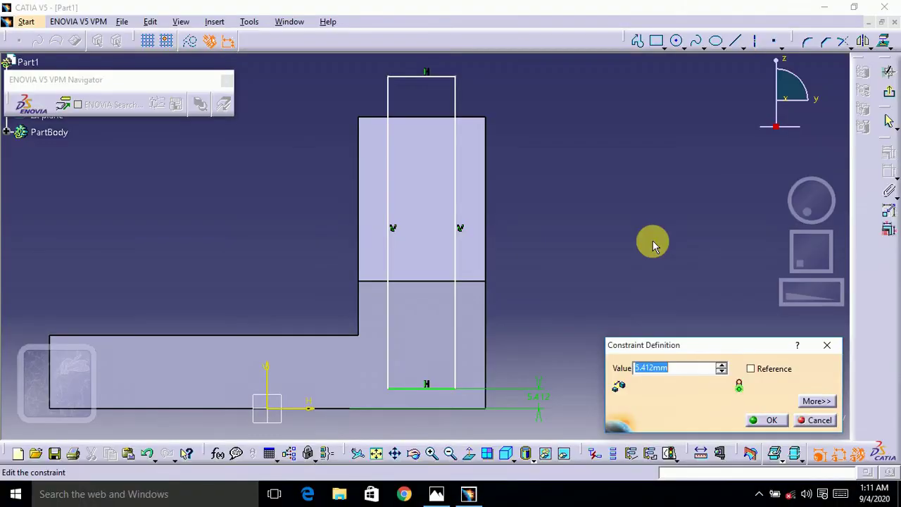
text(6)
key(Return)
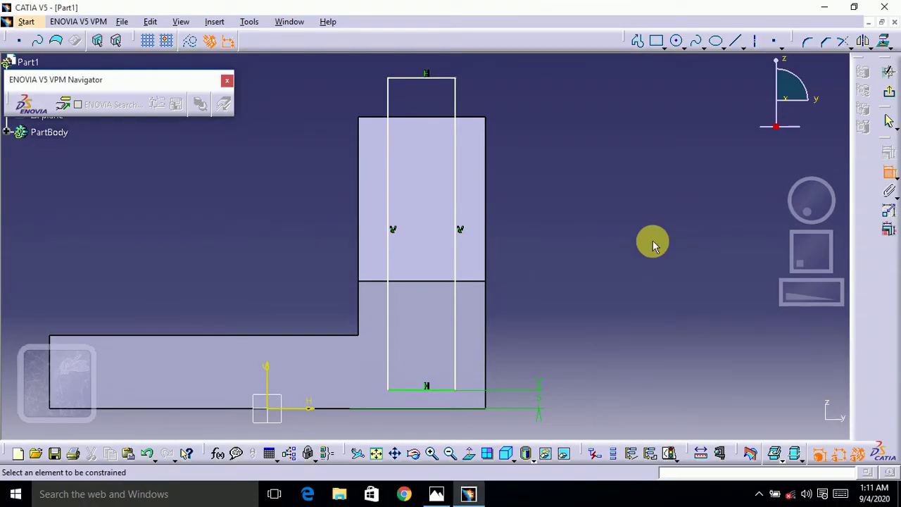
Dimension the rectangle's outer vertical side 10 mm from the upright's outer edge, checking the value in the reference drawing's front view.
click(459, 352)
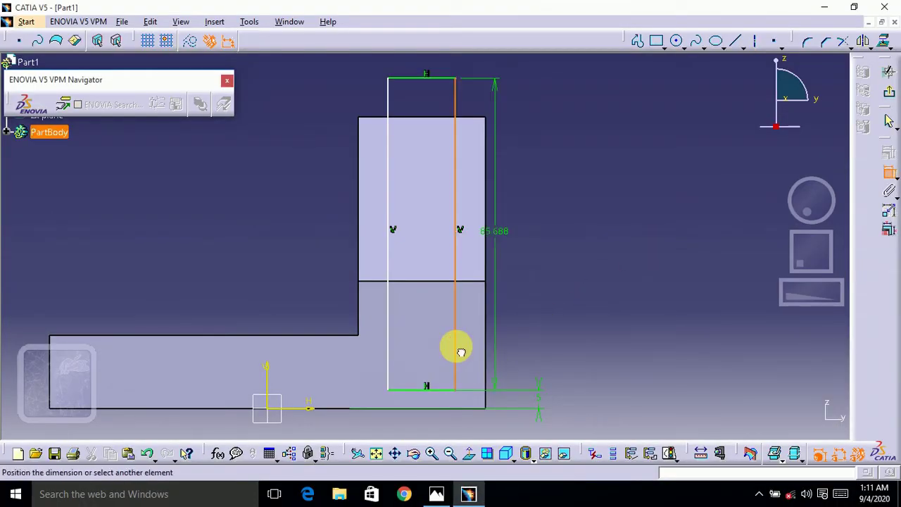
click(485, 353)
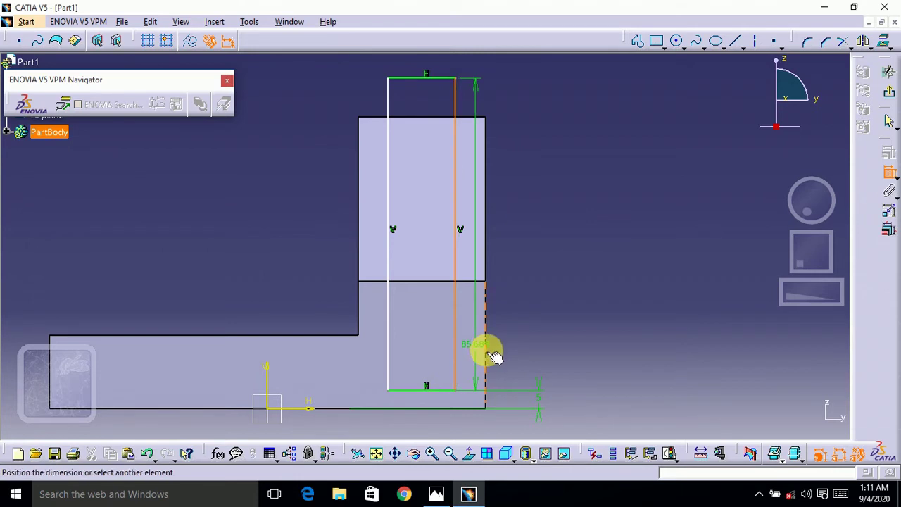
click(538, 351)
double_click(540, 352)
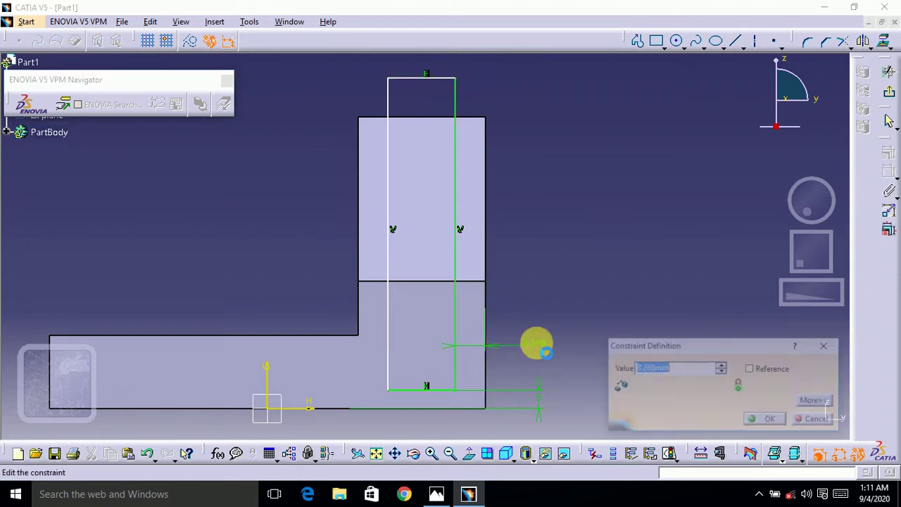
key(alt+Tab)
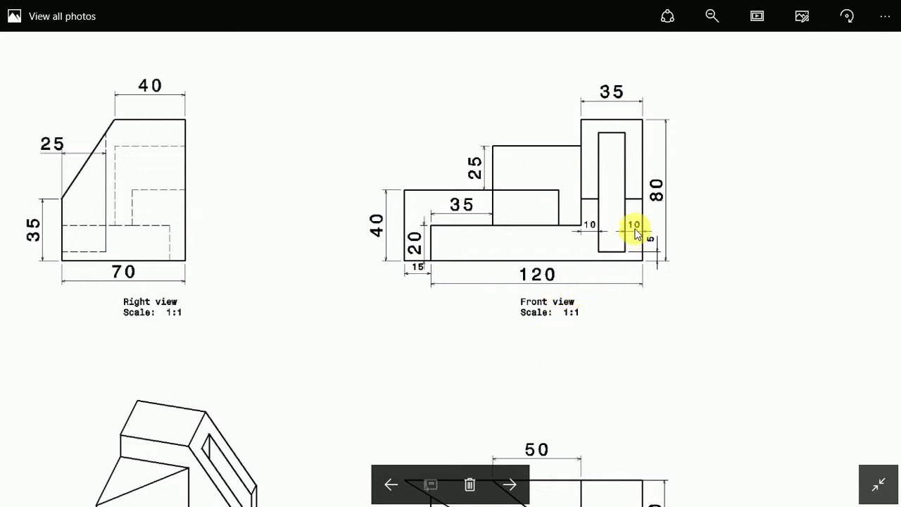
key(alt+Tab)
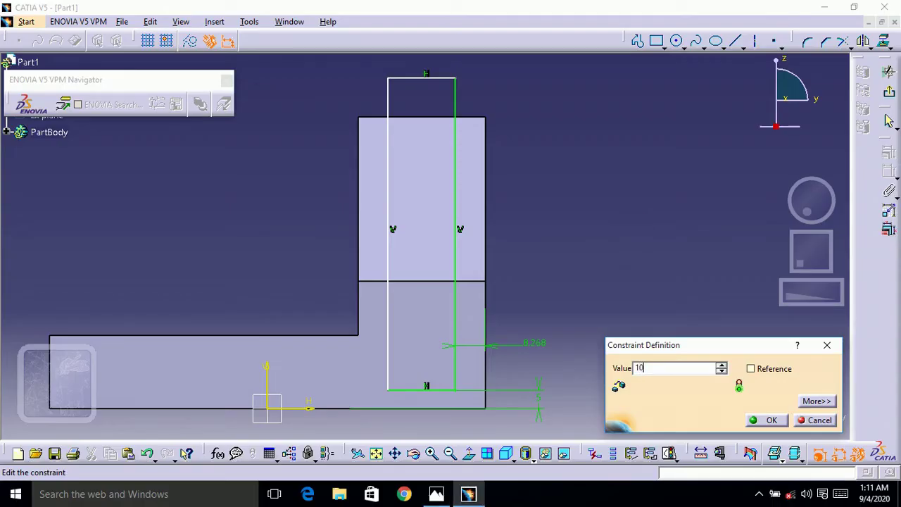
text(10)
key(Return)
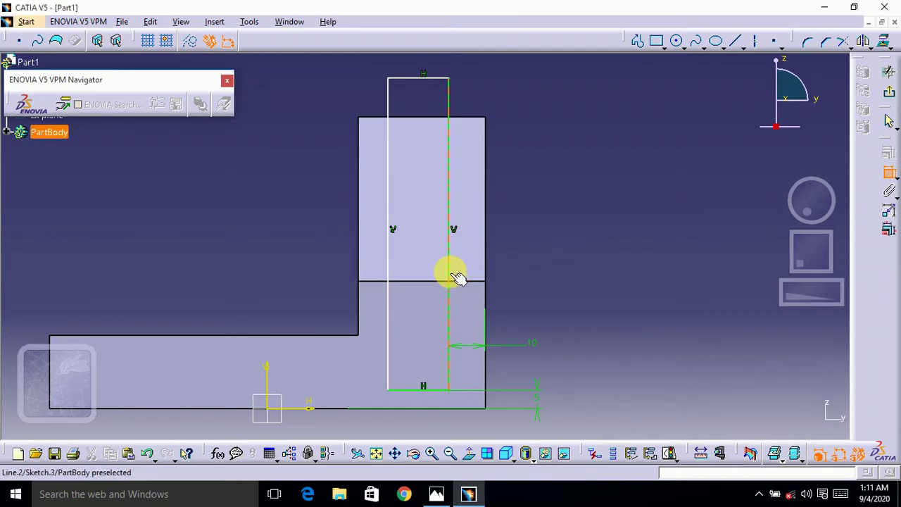
Dimension the rectangle's width as 15 mm after checking the slot in the reference drawing's front view, and exit the sketch.
click(450, 274)
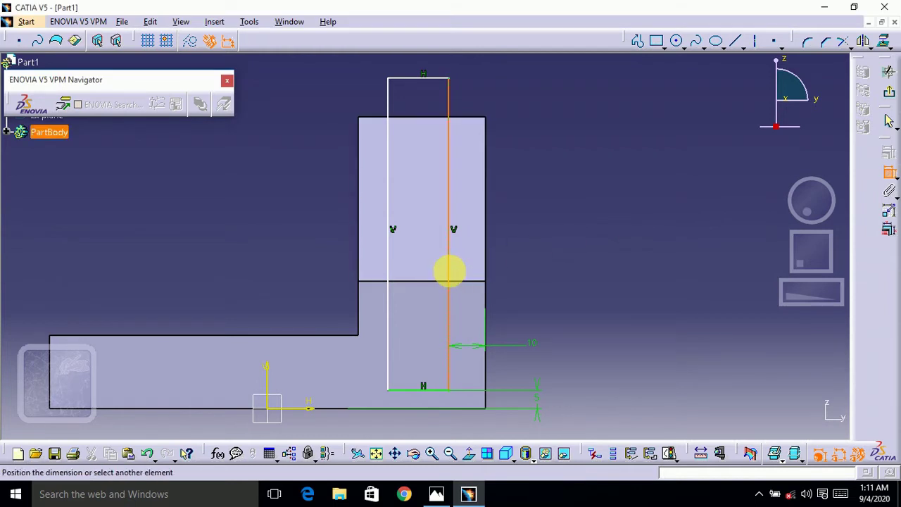
click(389, 265)
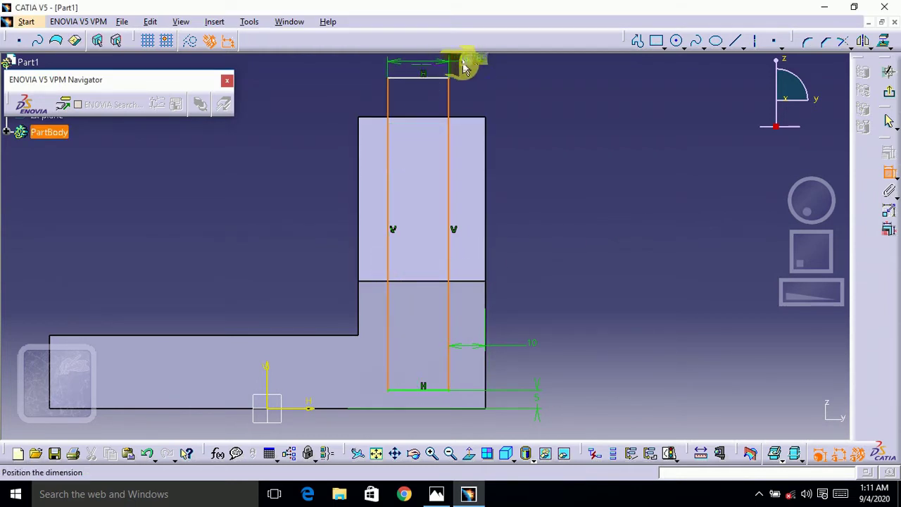
click(485, 88)
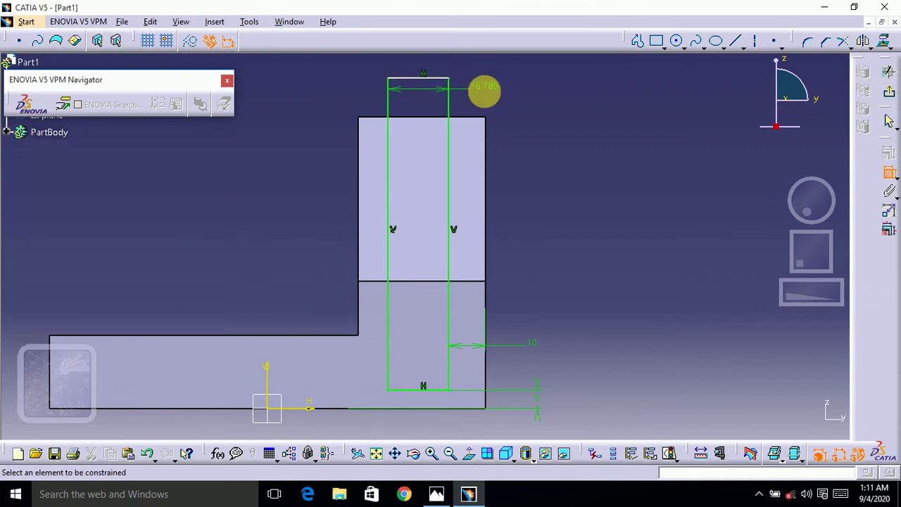
double_click(493, 95)
key(alt+Tab)
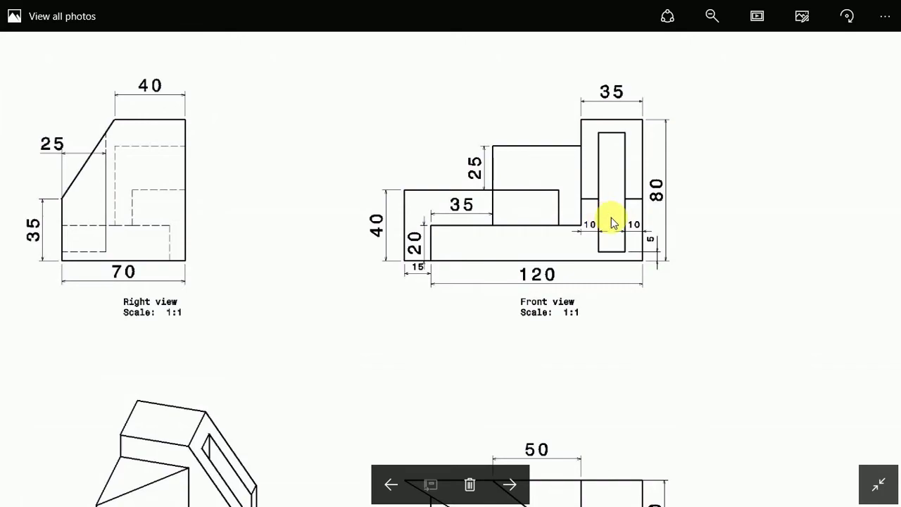
key(alt+Tab)
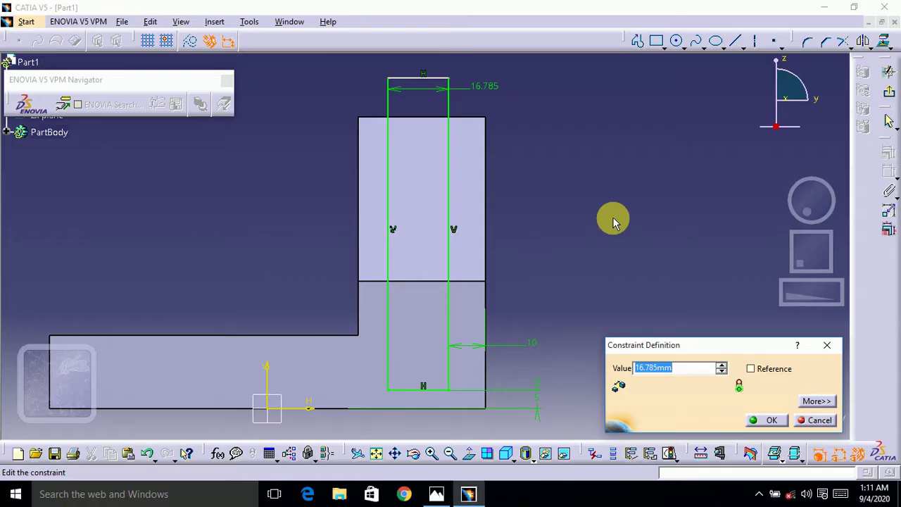
text(15)
key(Return)
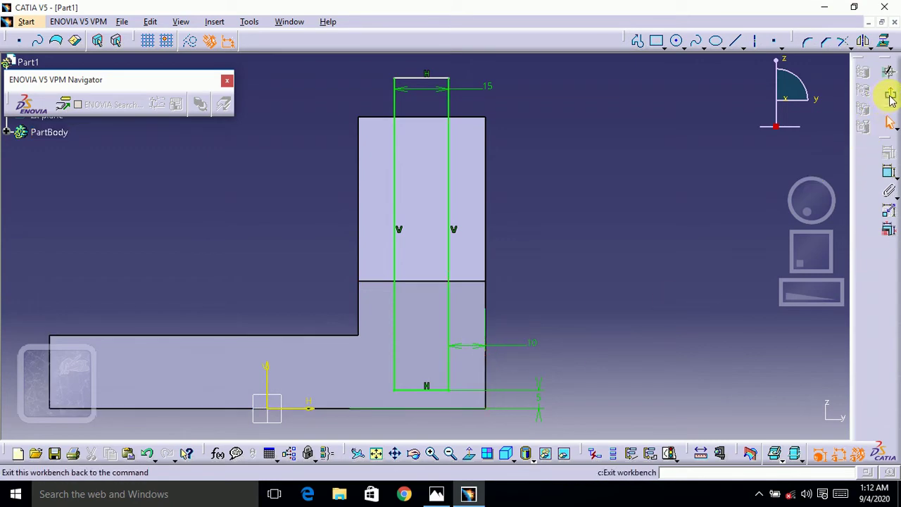
click(889, 98)
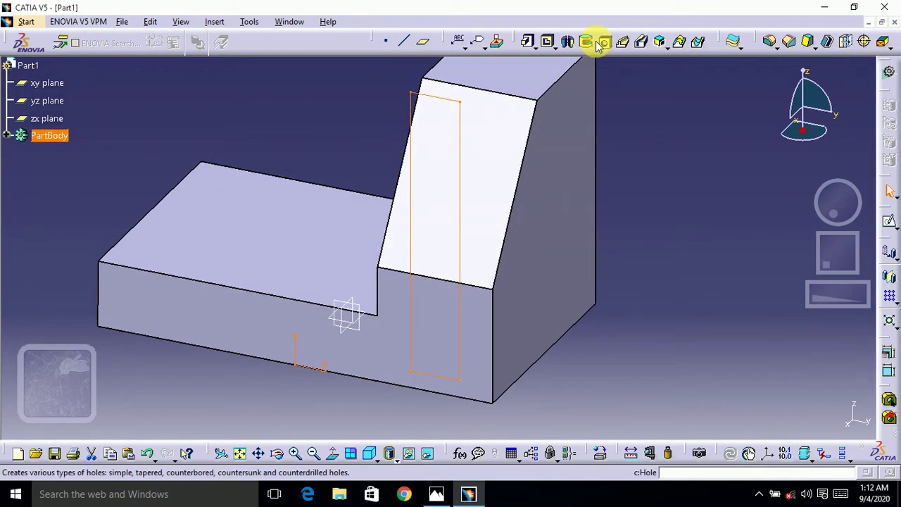
Pocket the slot rectangle 25 mm deep into the upright, checking the depth in the reference drawing's top and right views.
click(549, 44)
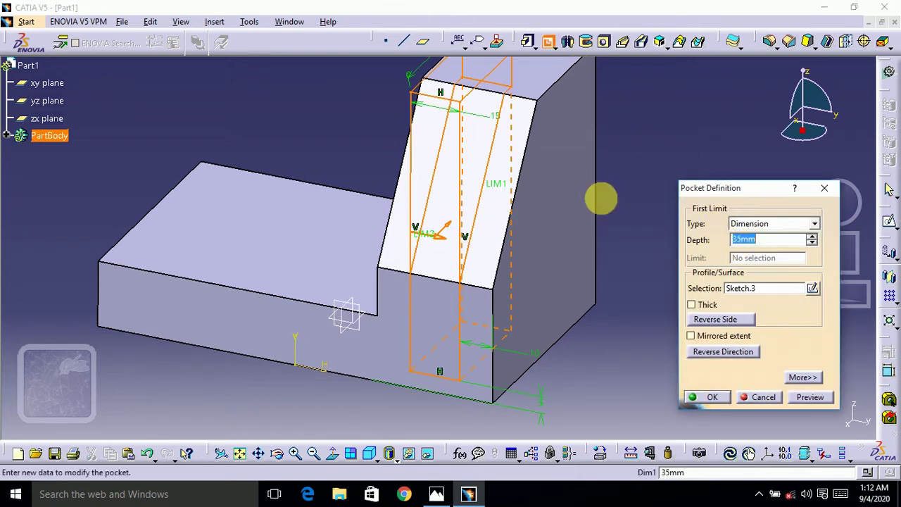
key(alt+Tab)
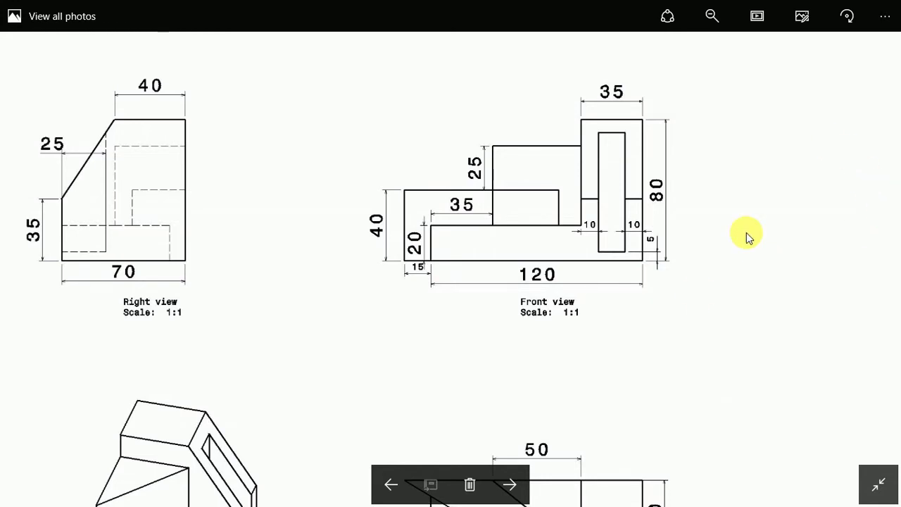
drag(649, 355, 649, 175)
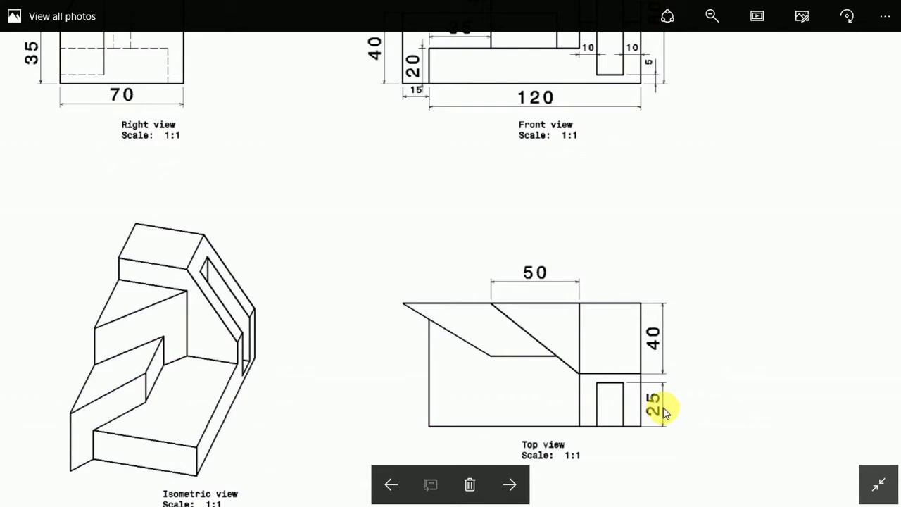
mouse_move(387, 193)
mouse_down()
mouse_move(549, 283)
mouse_move(663, 322)
mouse_up()
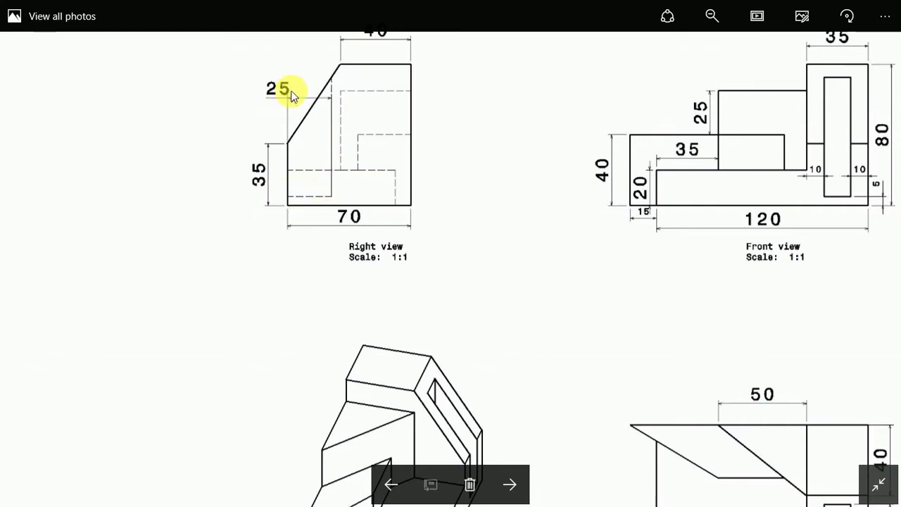
key(alt+Tab)
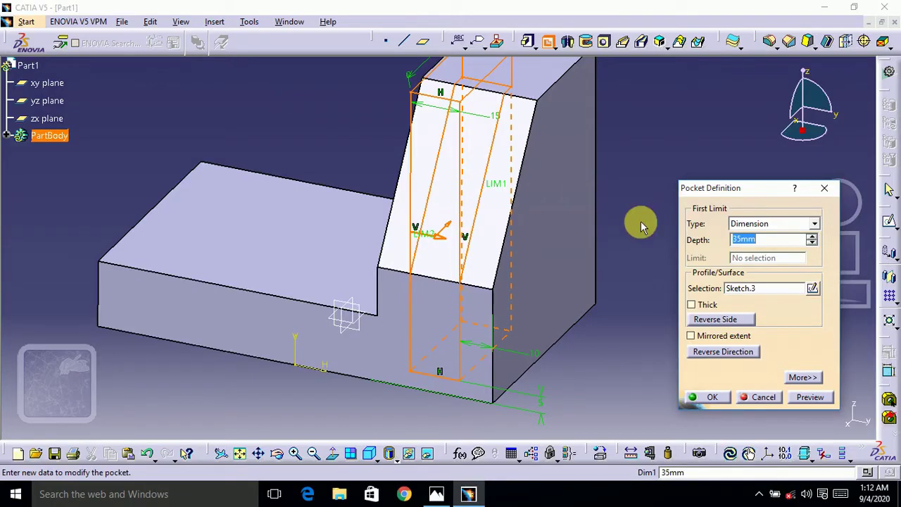
text(25)
key(Return)
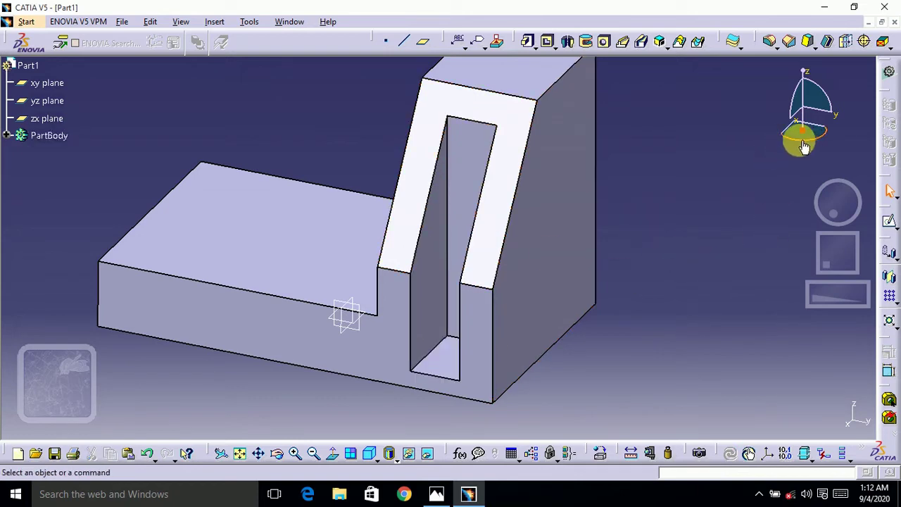
drag(802, 147, 758, 159)
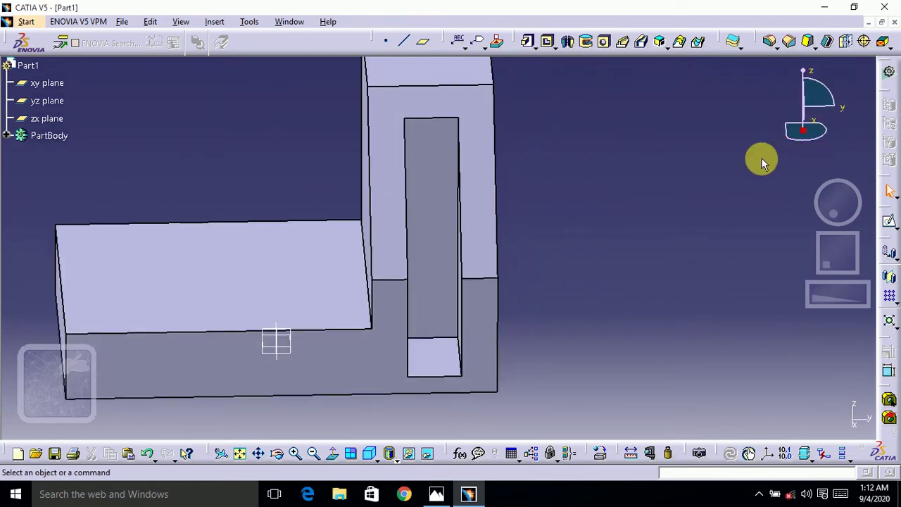
click(323, 277)
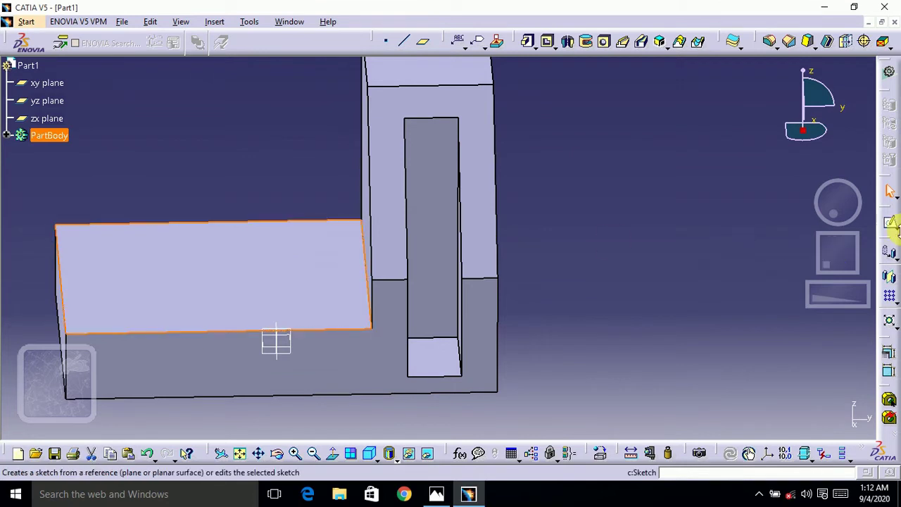
click(749, 294)
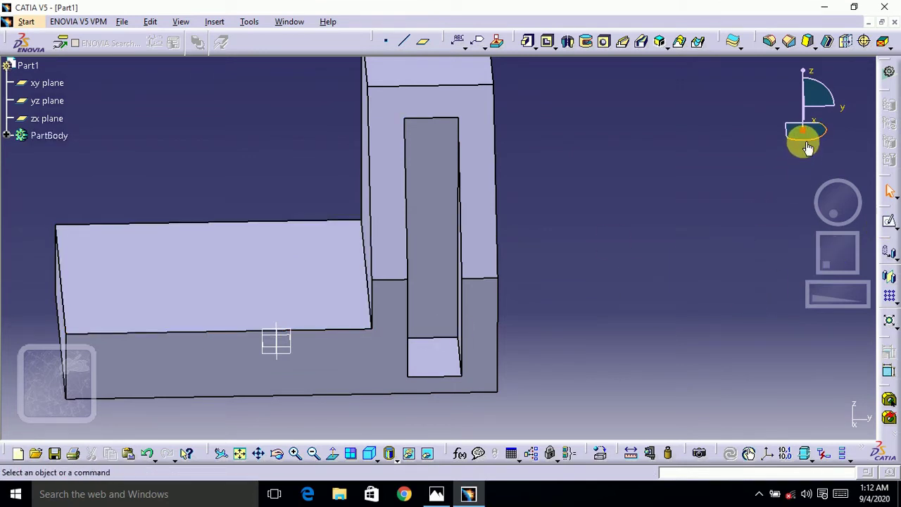
Open a new sketch on the xy plane.
drag(808, 147, 780, 134)
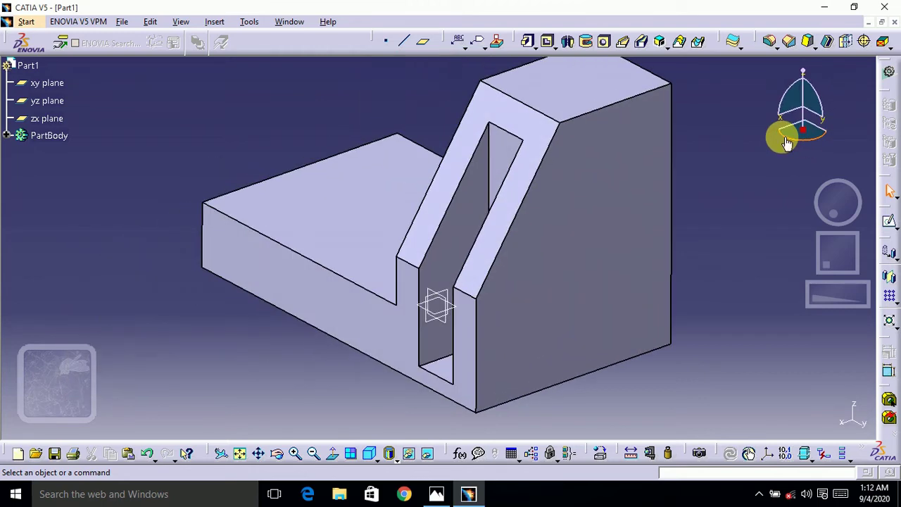
click(444, 312)
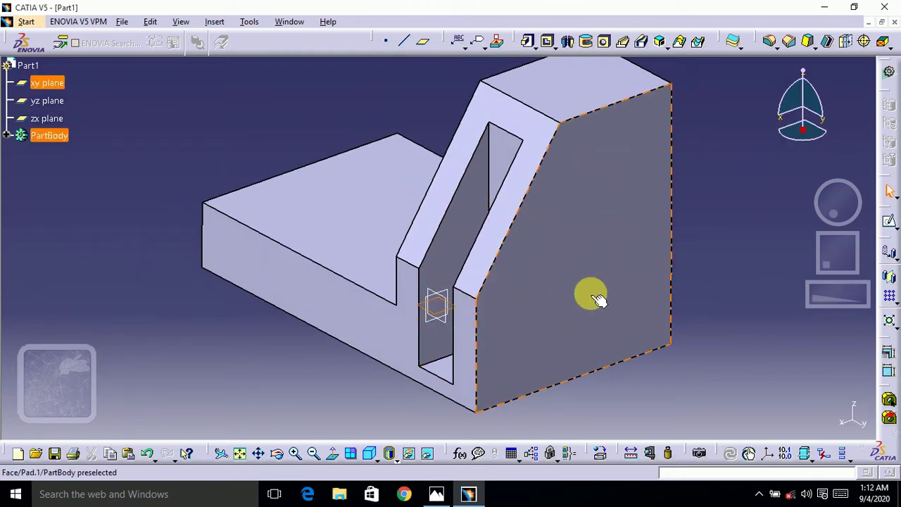
click(889, 224)
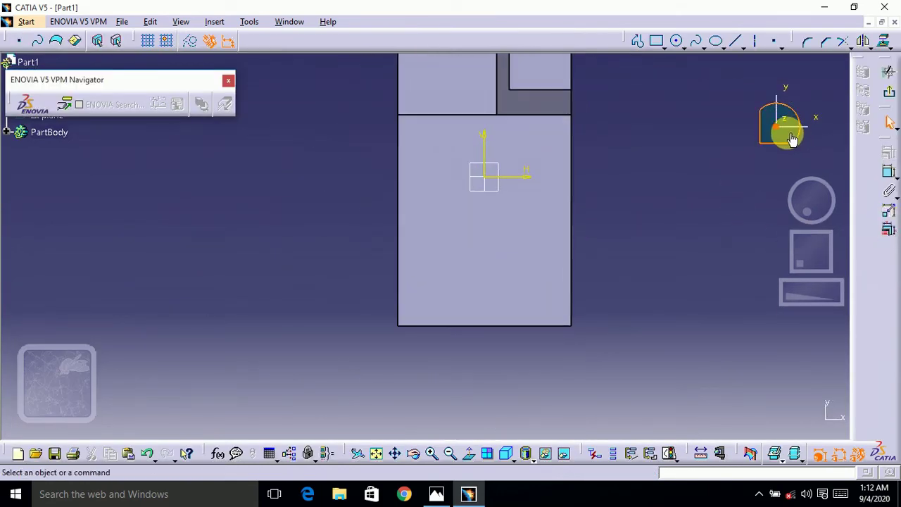
Project the base's long side edge and the upright's adjoining edge into the sketch, checking the wedge outline in the drawing's top view.
middle_drag(787, 134, 775, 190)
key(alt+Tab)
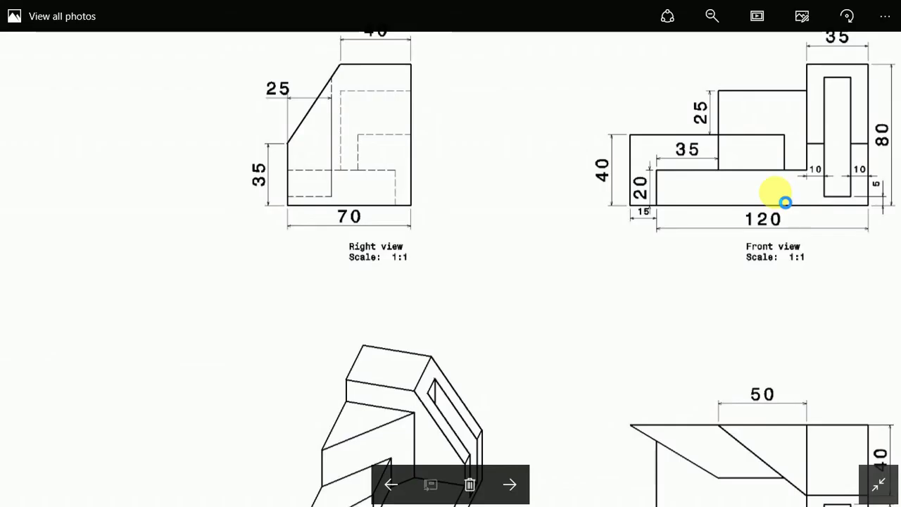
drag(801, 358, 632, 213)
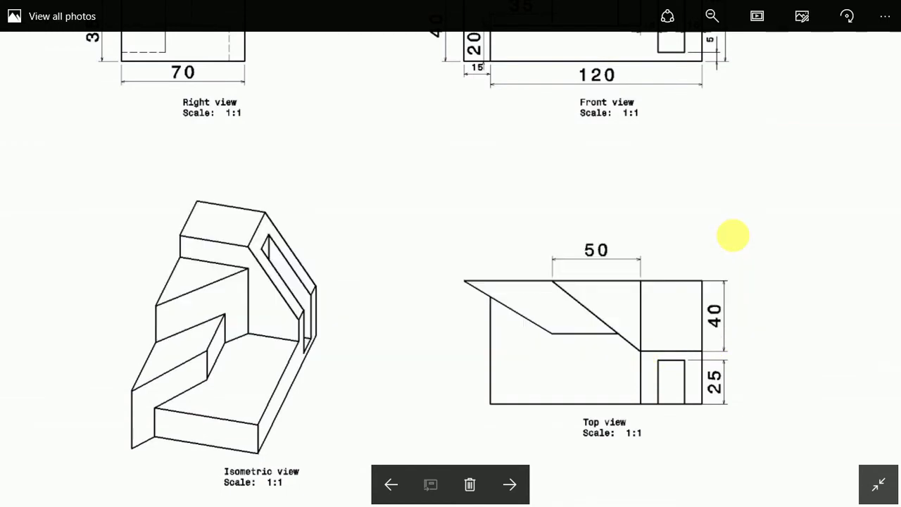
key(alt+Tab)
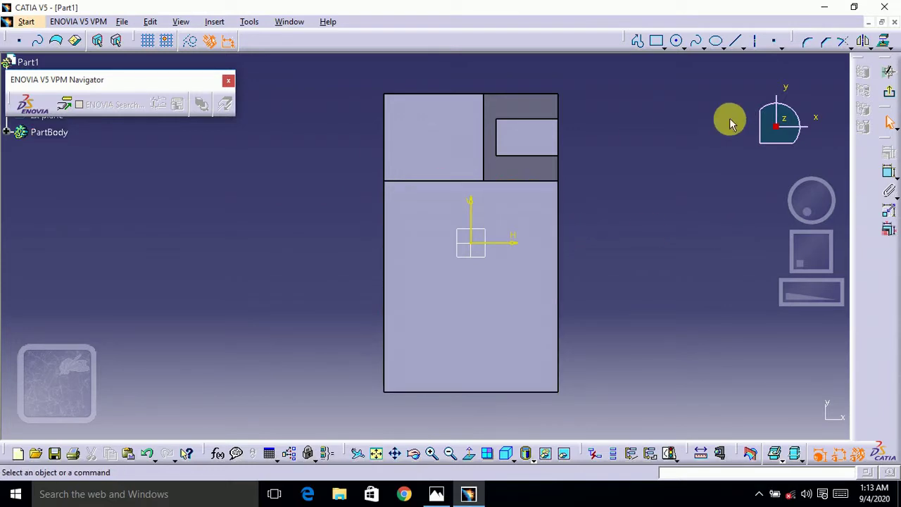
ctrl+click(422, 186)
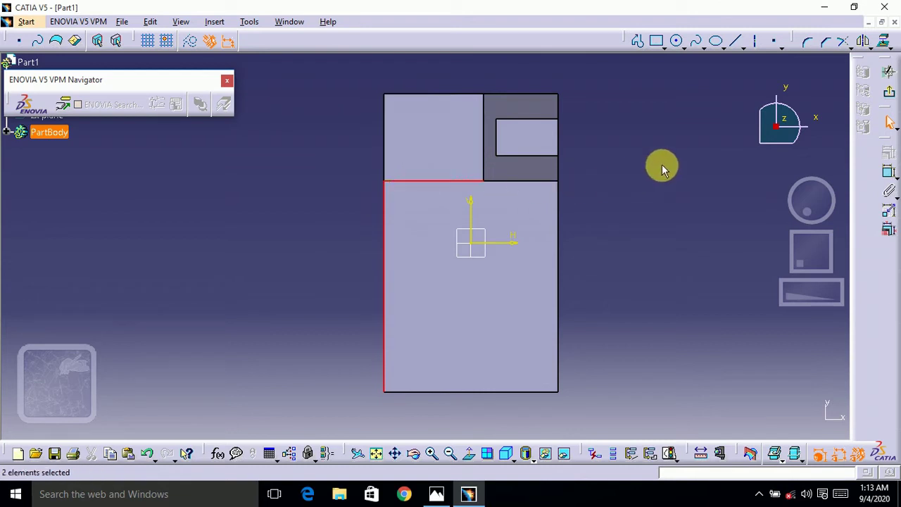
click(886, 43)
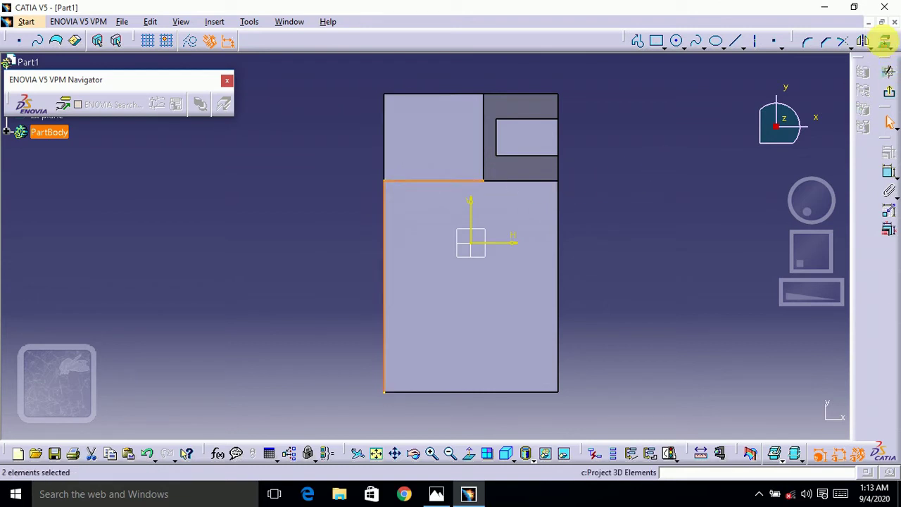
Convert the projected long side edge of the base into a construction element.
click(383, 263)
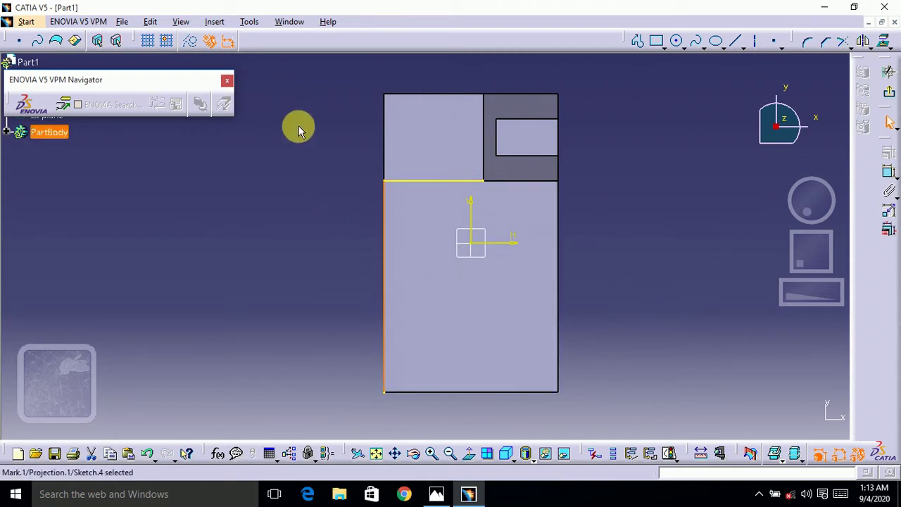
click(191, 45)
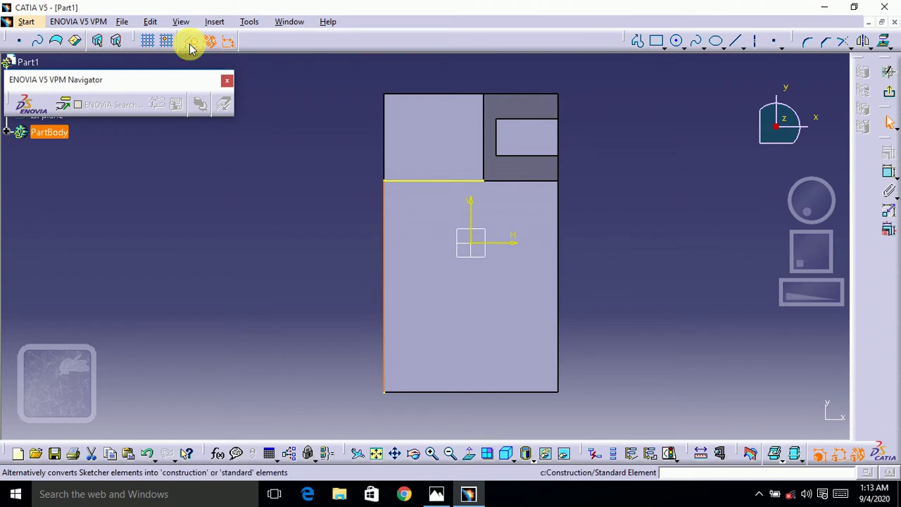
click(319, 149)
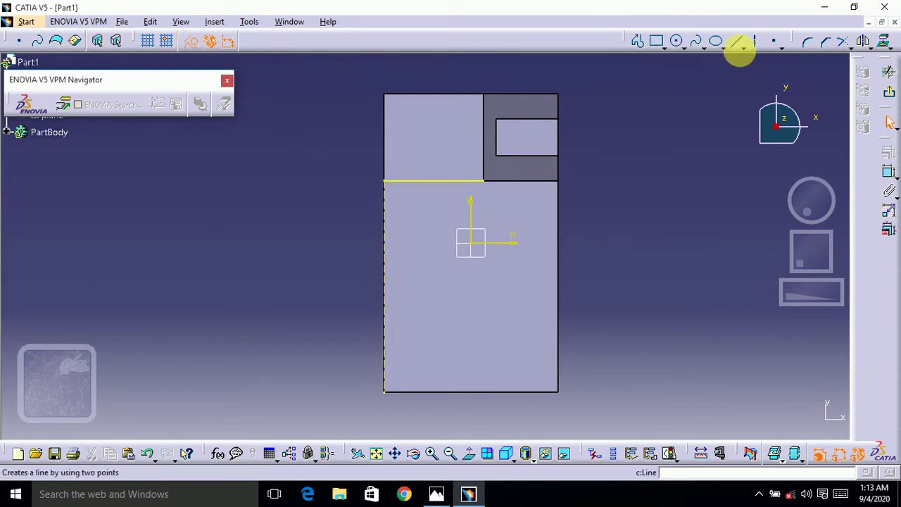
Draw a standard-element profile along the base's side edge and diagonally to the projected upright edge's inner end, closing a triangle.
click(637, 41)
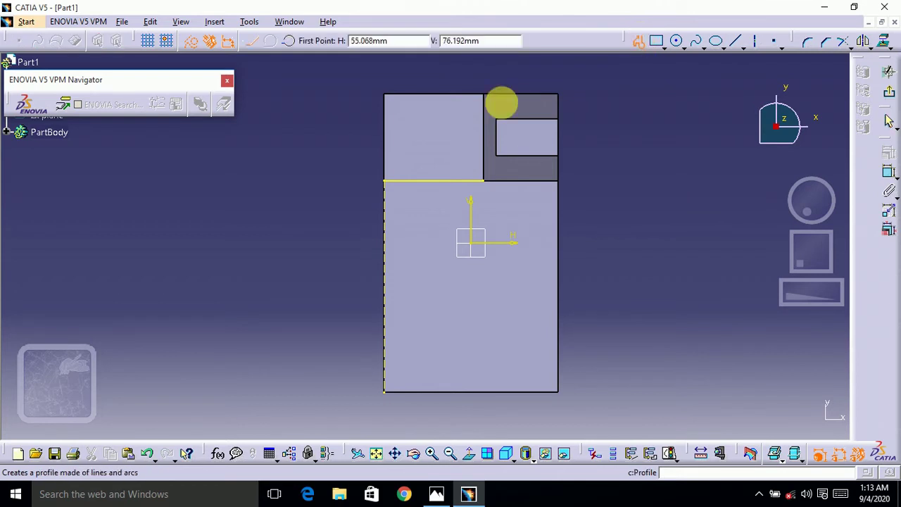
click(386, 183)
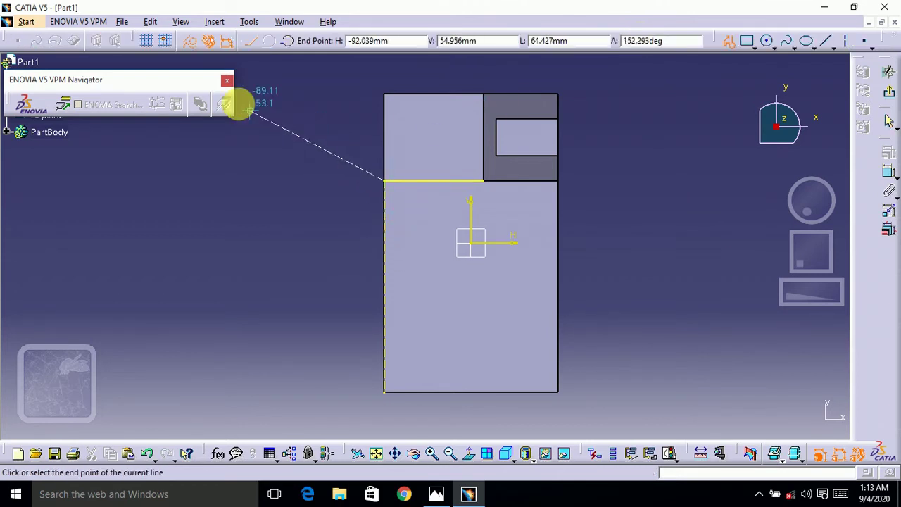
click(195, 49)
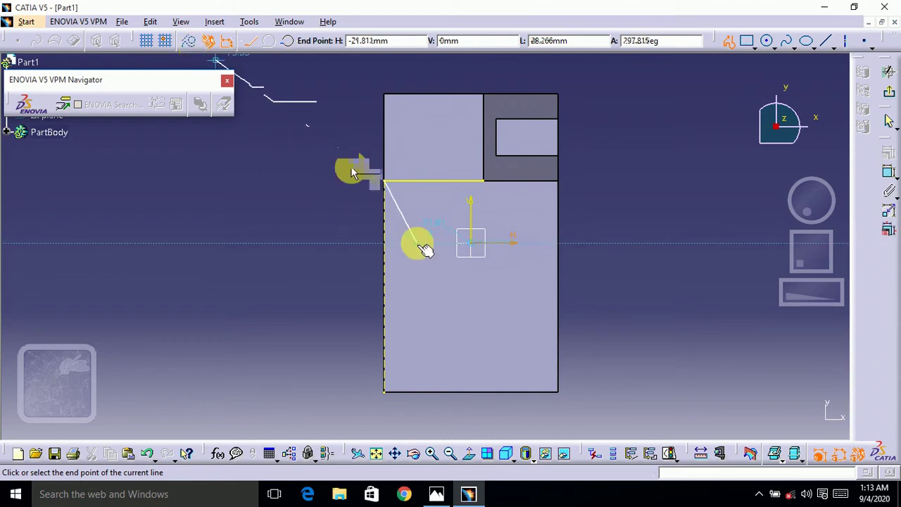
click(384, 263)
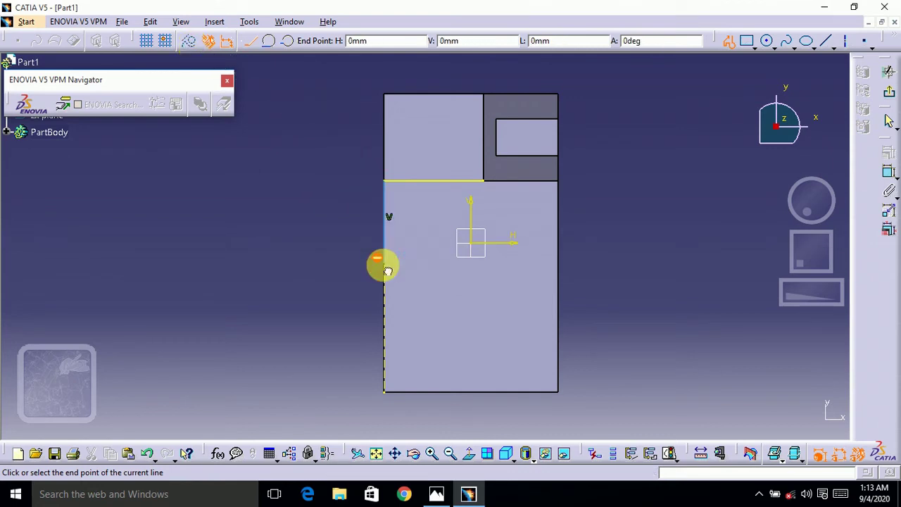
click(483, 182)
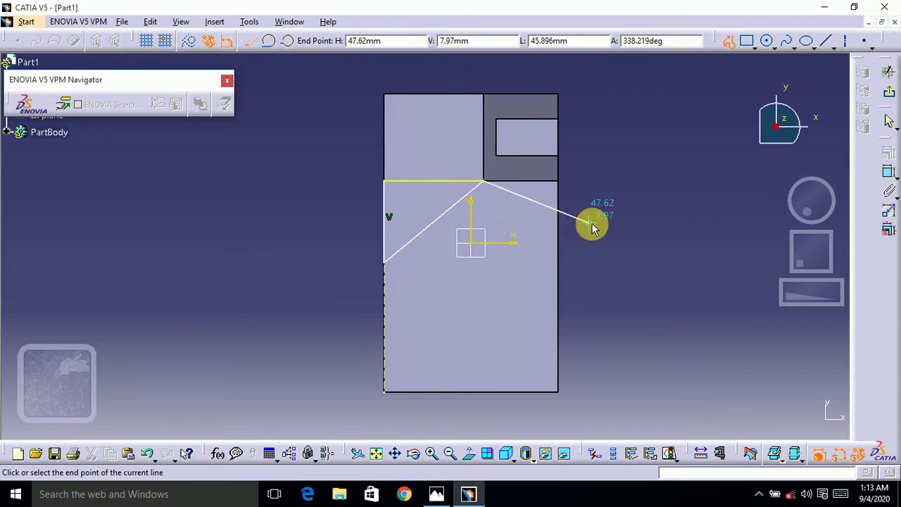
key(Escape)
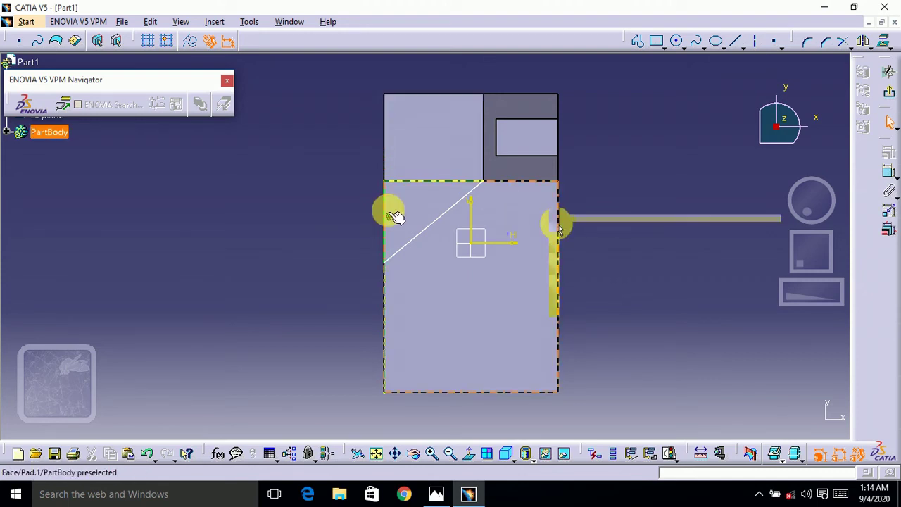
Dimension the triangle's vertical side as 50 mm and exit the sketch.
click(383, 205)
click(888, 172)
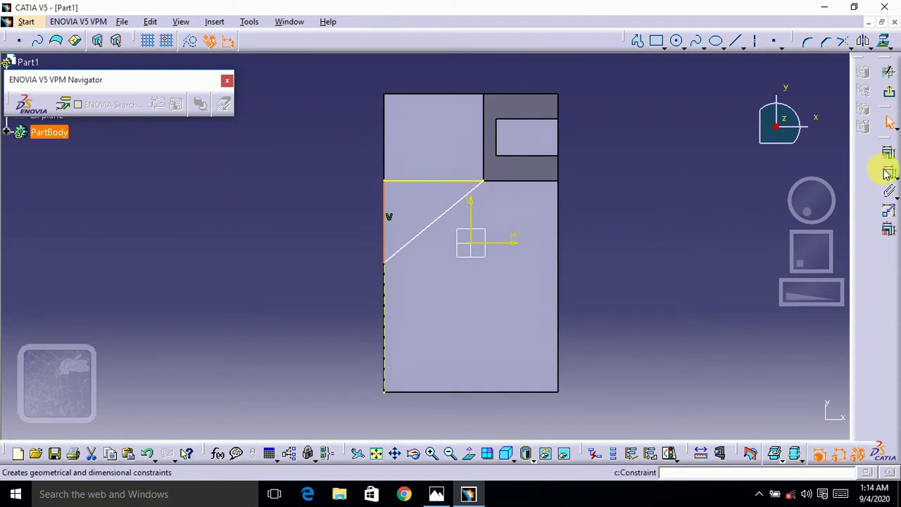
click(352, 216)
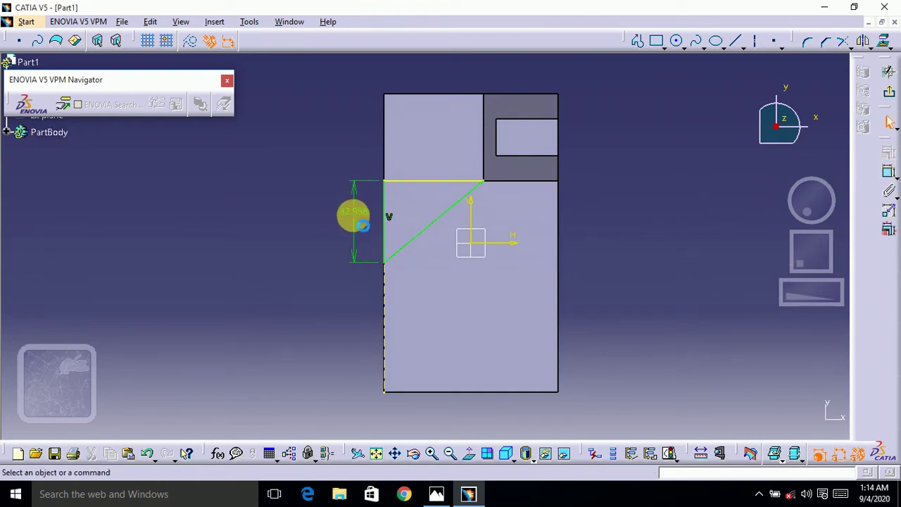
click(359, 219)
double_click(357, 215)
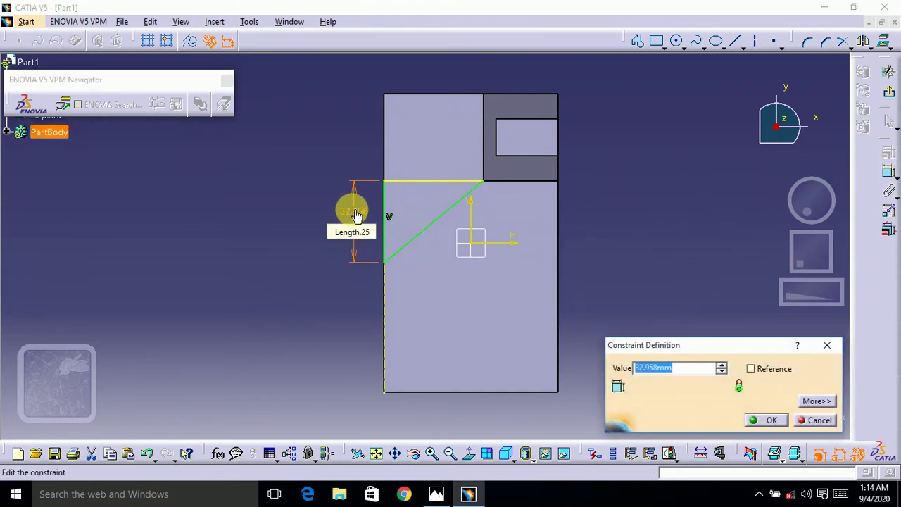
text(50)
key(Return)
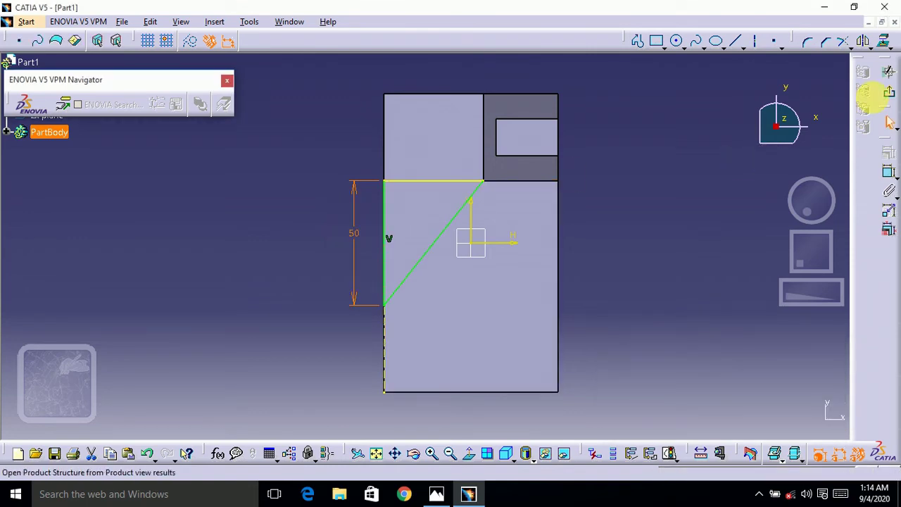
click(891, 99)
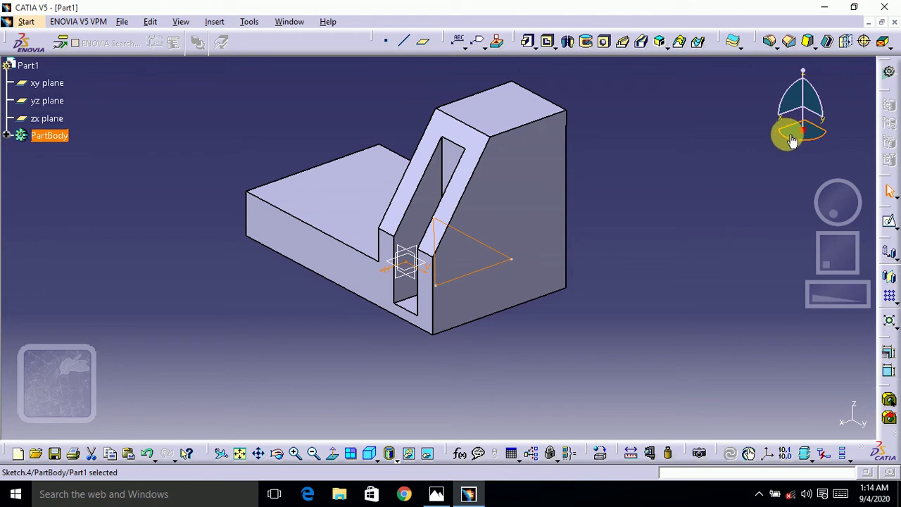
Pad the triangular sketch 65 mm, checking the block heights in the reference drawing's front view.
drag(791, 141, 805, 191)
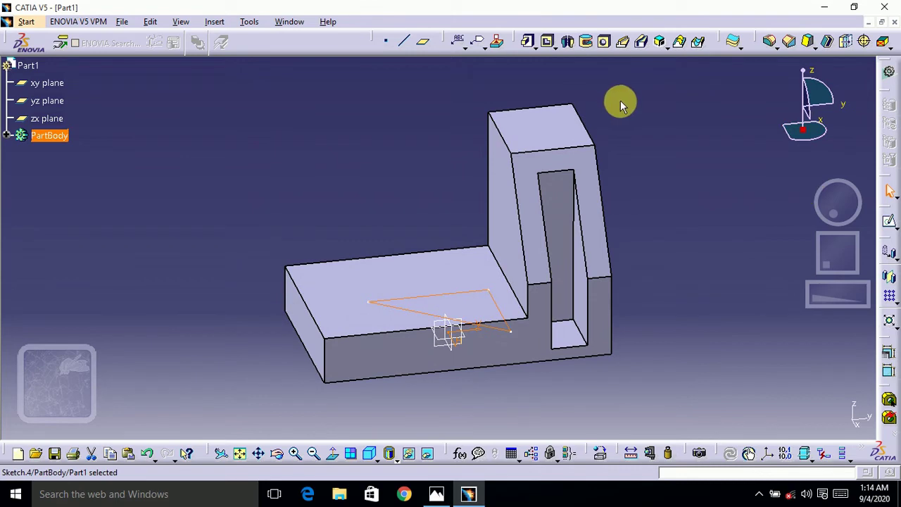
click(528, 42)
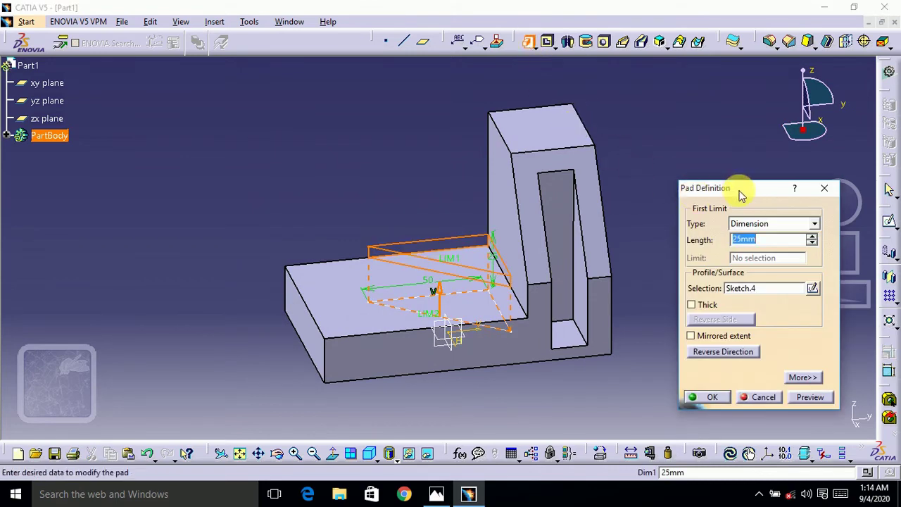
key(alt+Tab)
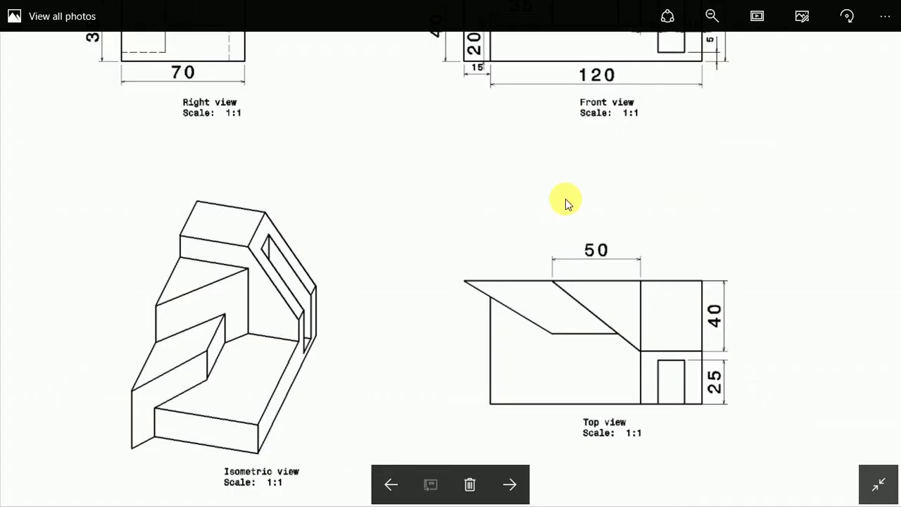
mouse_move(688, 154)
mouse_down()
mouse_move(680, 319)
mouse_move(649, 292)
mouse_up()
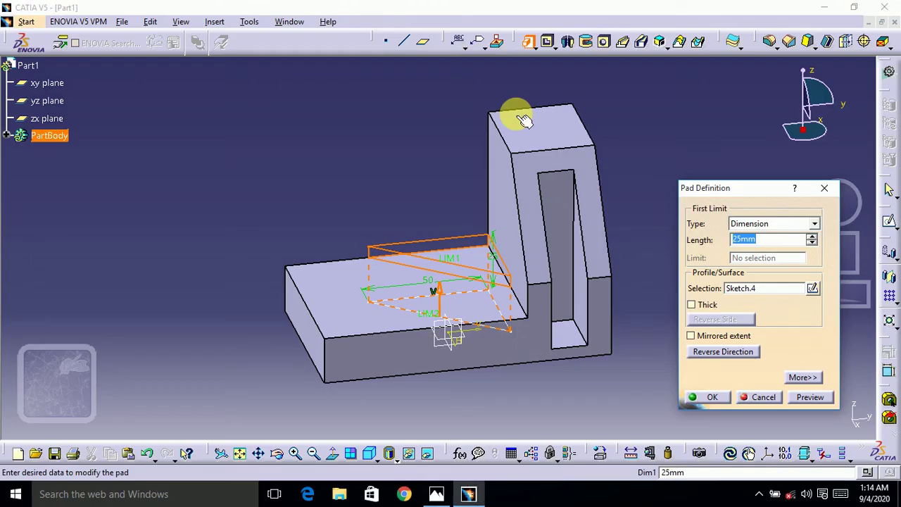
text(65)
key(Return)
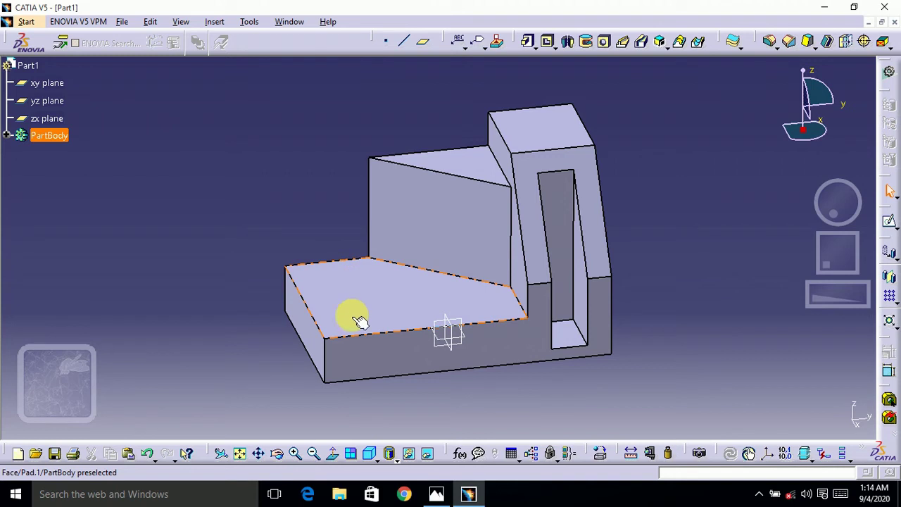
Start another sketch on the xy plane for the lower angled block.
click(463, 341)
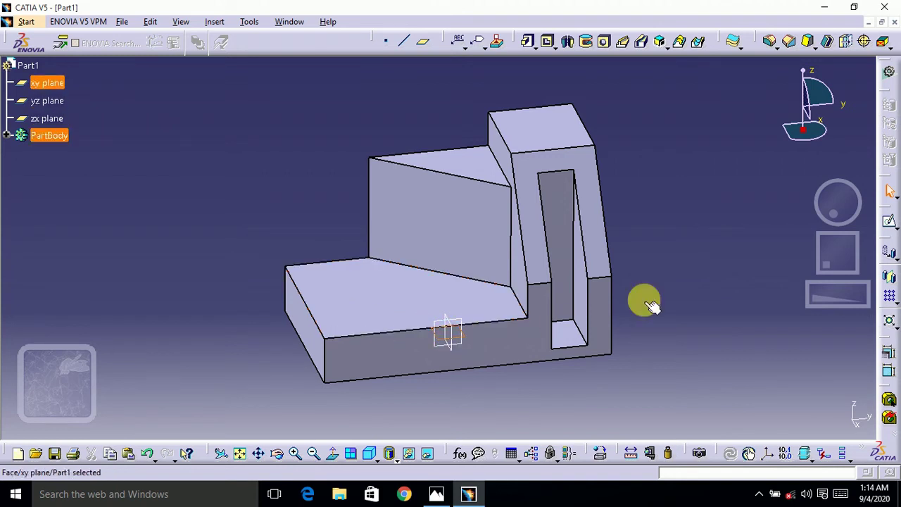
click(889, 222)
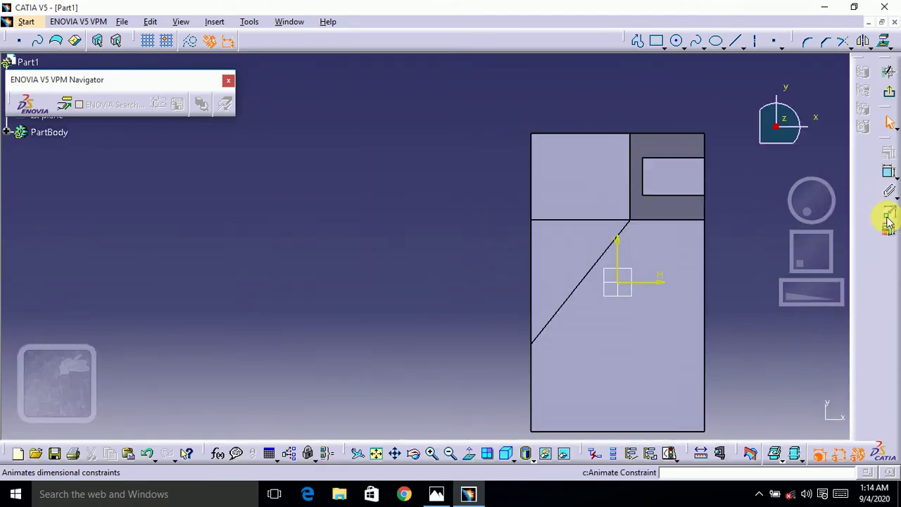
Examine the lower angled block's outline, overhang and height dimensions in the reference drawing's front, top and isometric views.
key(alt+Tab)
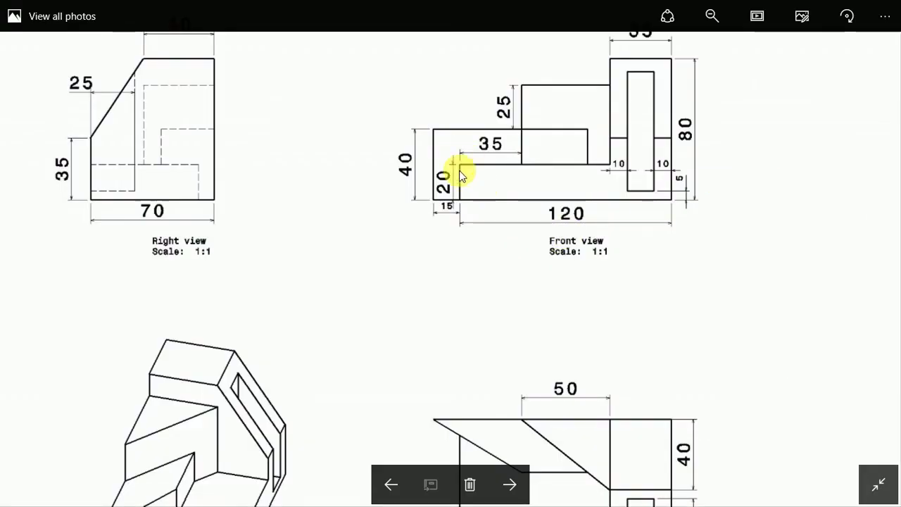
drag(282, 406, 364, 247)
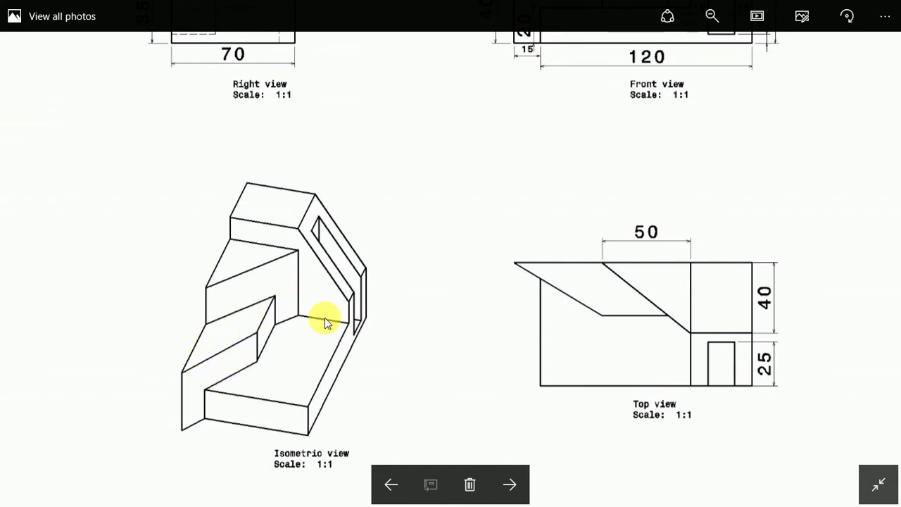
mouse_move(593, 149)
mouse_down()
mouse_move(555, 203)
mouse_move(493, 129)
mouse_move(509, 145)
mouse_move(491, 239)
mouse_move(488, 176)
mouse_move(504, 274)
mouse_move(514, 166)
mouse_move(525, 287)
mouse_up()
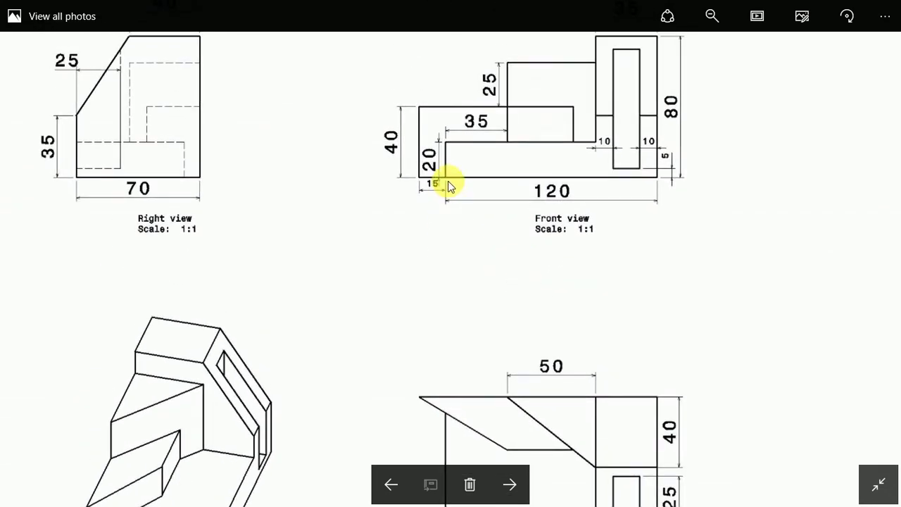
drag(481, 328, 486, 243)
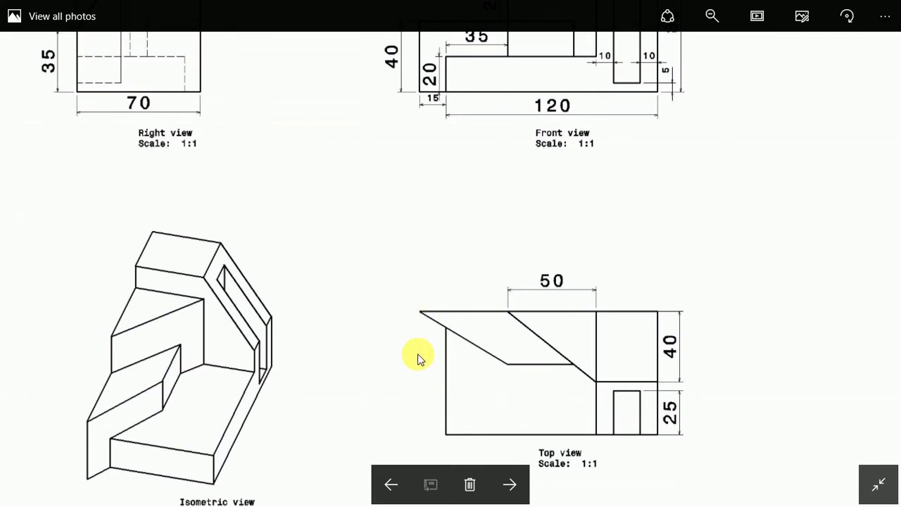
drag(537, 150, 545, 229)
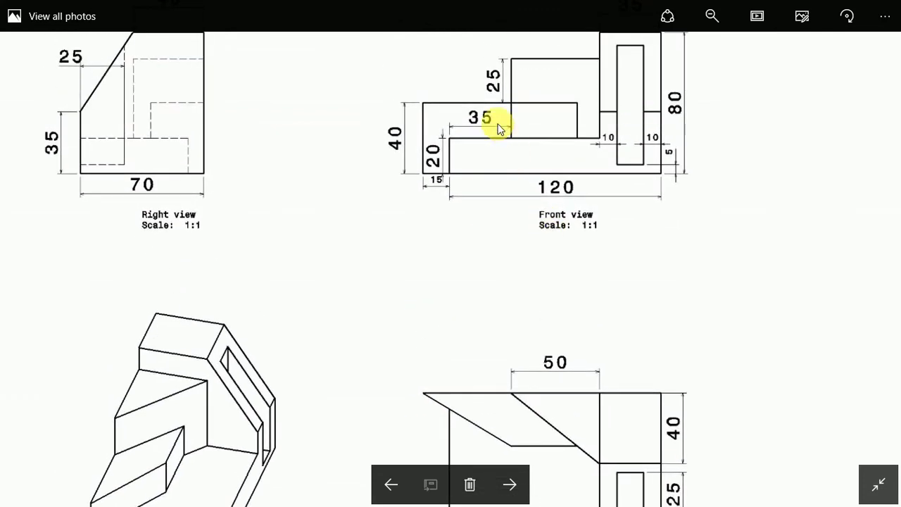
mouse_move(516, 324)
mouse_down()
mouse_move(517, 249)
mouse_move(503, 191)
mouse_up()
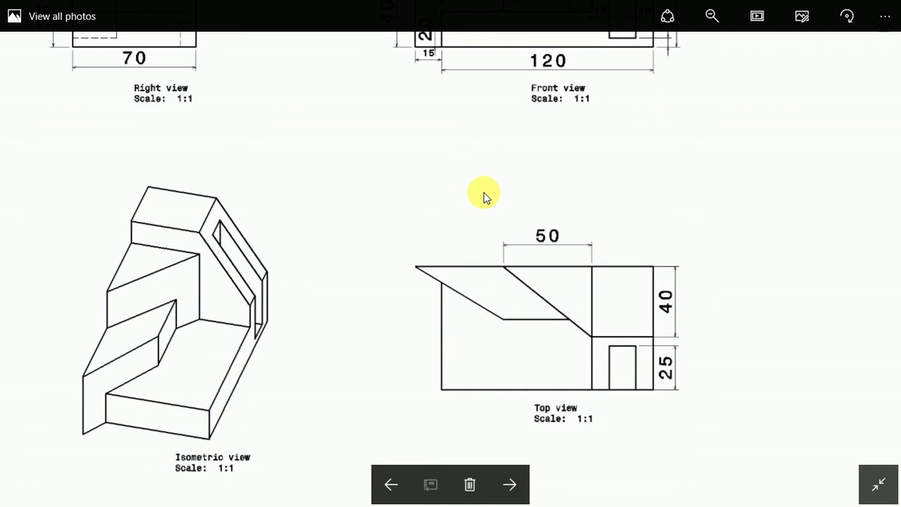
drag(484, 194, 483, 235)
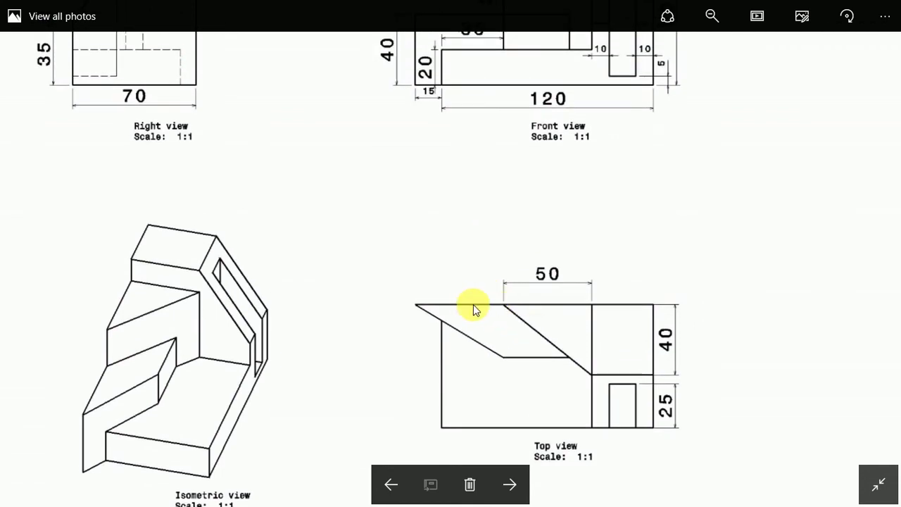
key(alt+Tab)
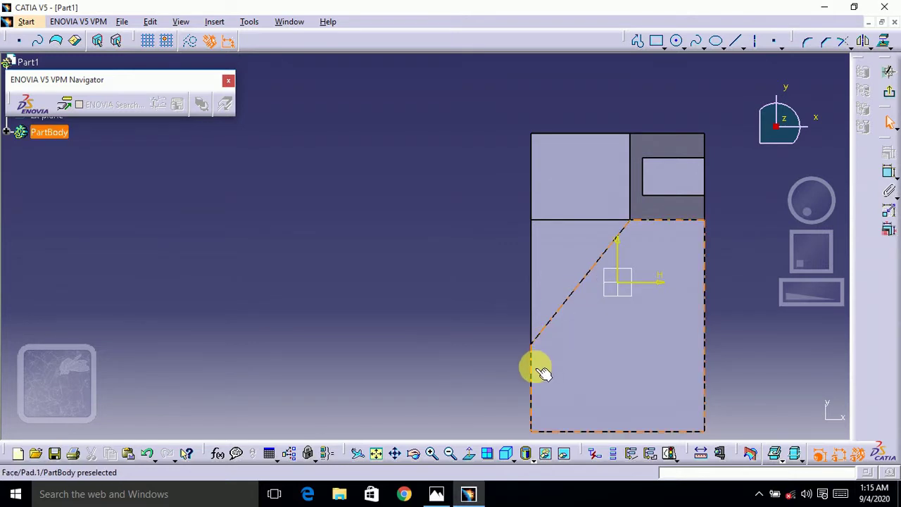
Project the triangular block's slanted edge and the adjoining base side edge into the sketch as construction lines.
click(533, 362)
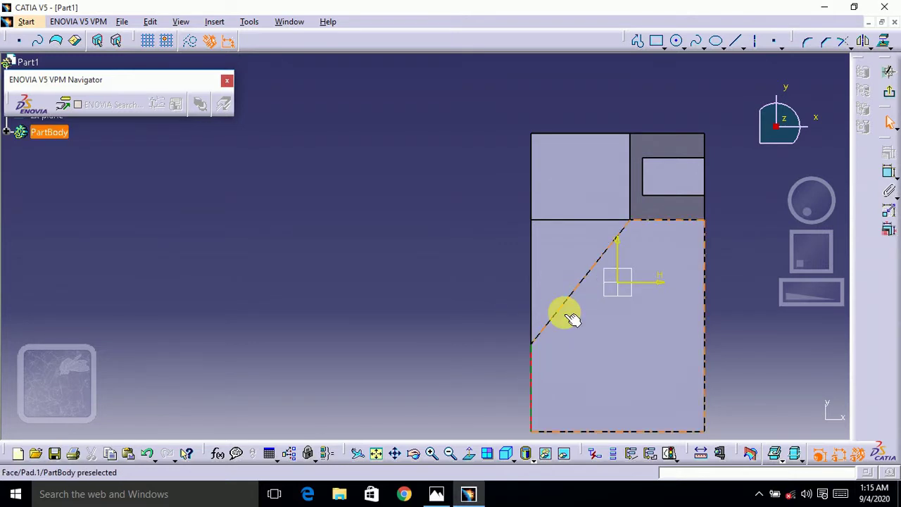
ctrl+click(576, 303)
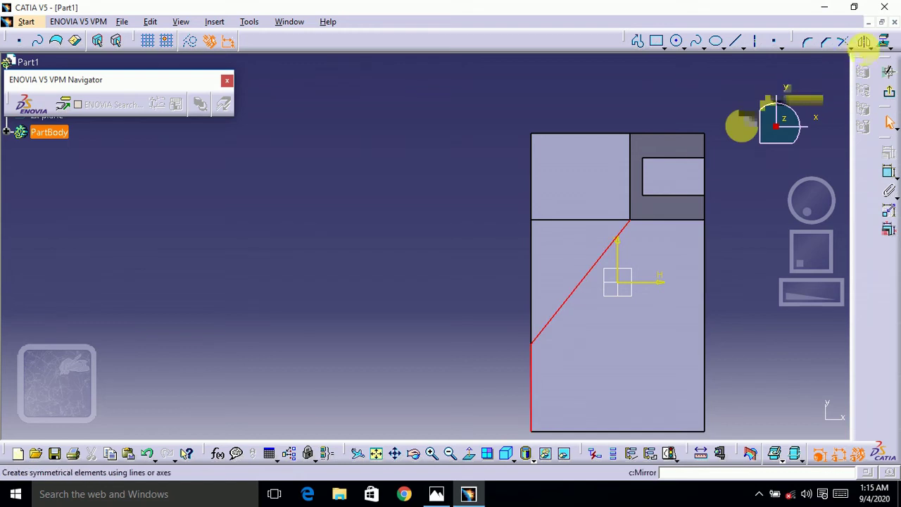
click(884, 43)
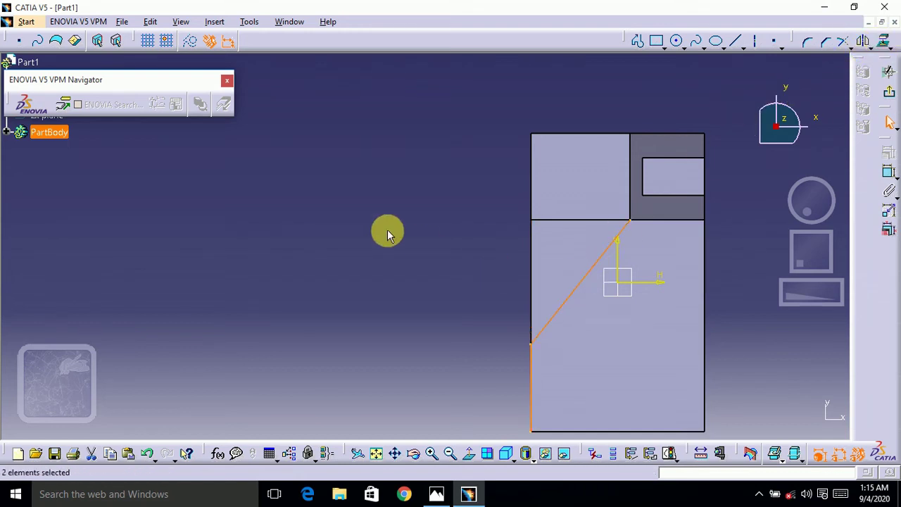
click(189, 44)
click(388, 188)
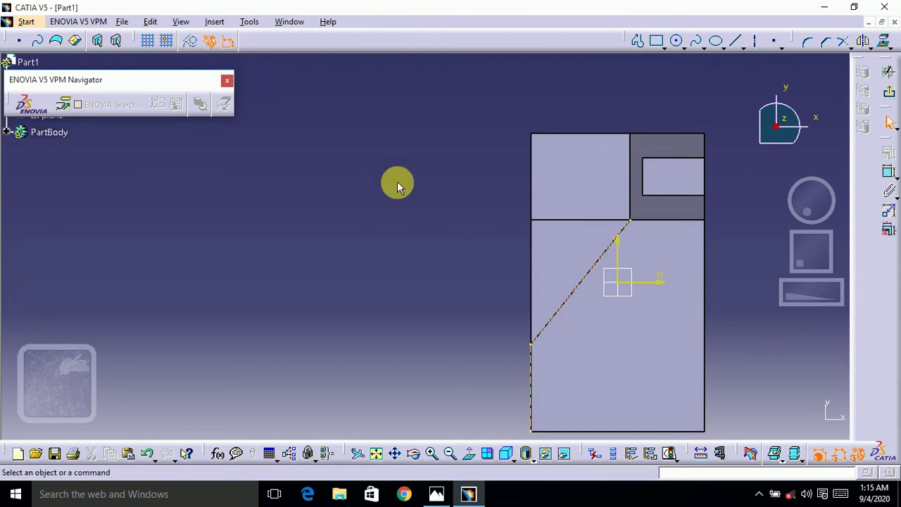
Sketch a closed four-sided profile along the projected lines, overhanging the base's end, with an inner vertical side about 43 mm long.
mouse_move(789, 139)
middle_down()
mouse_move(694, 91)
mouse_move(633, 97)
middle_up()
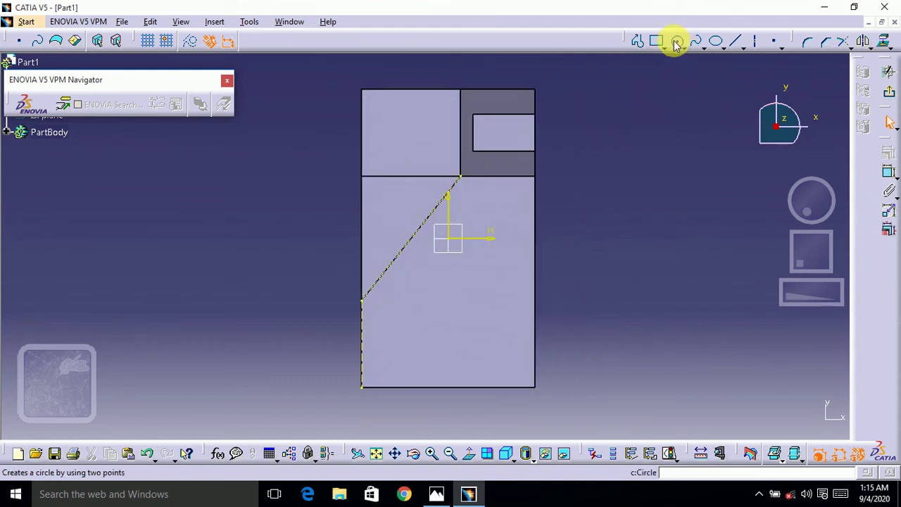
click(636, 41)
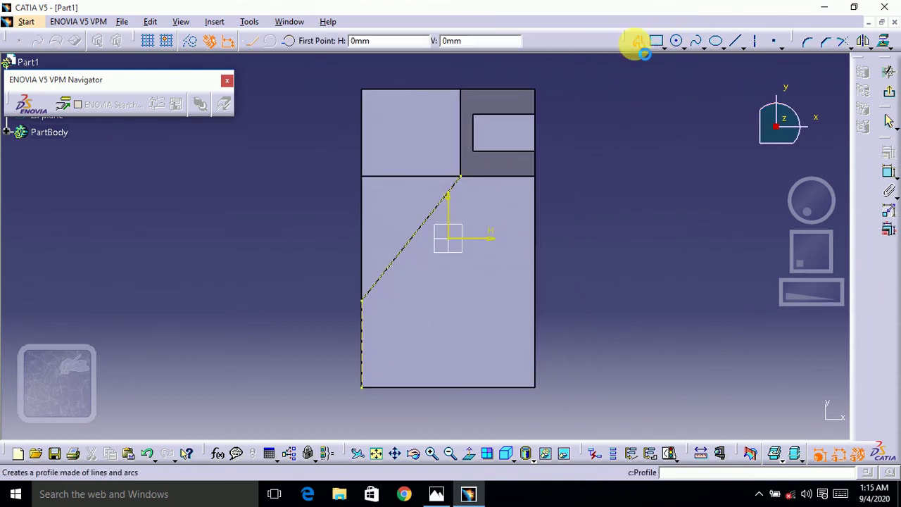
click(362, 300)
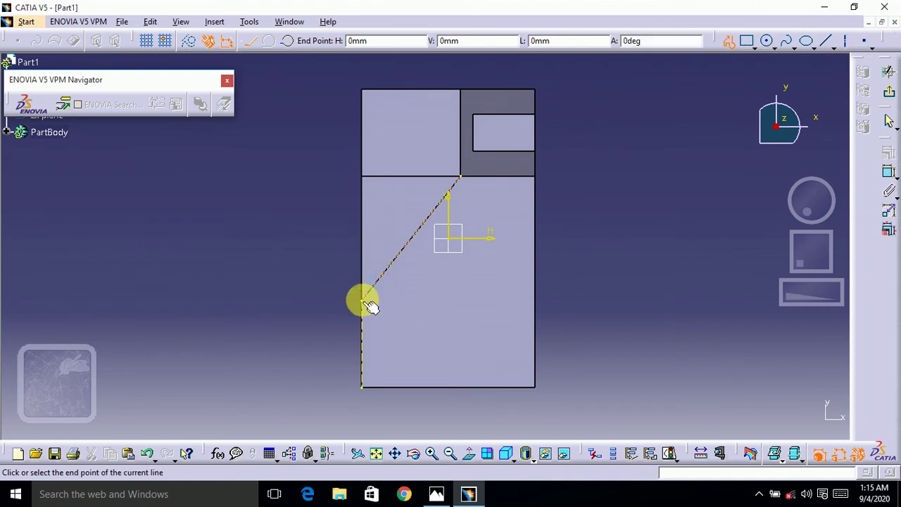
click(363, 427)
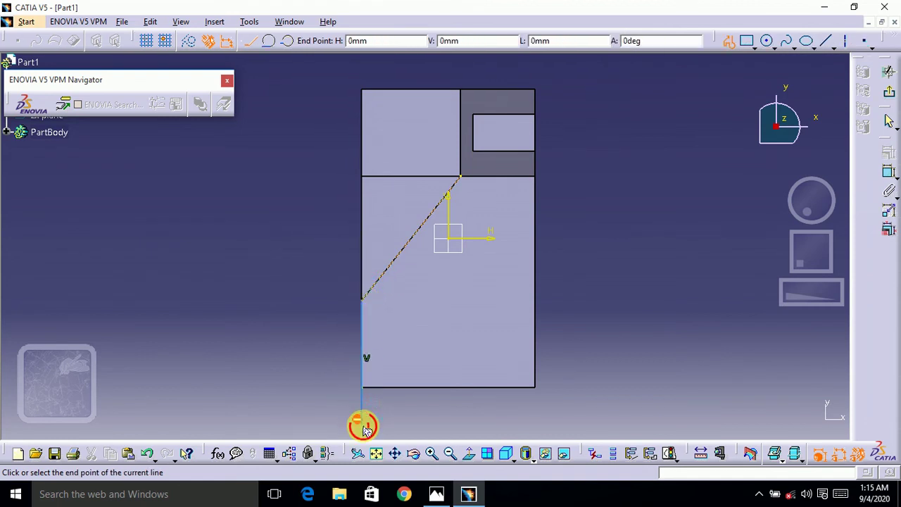
click(430, 323)
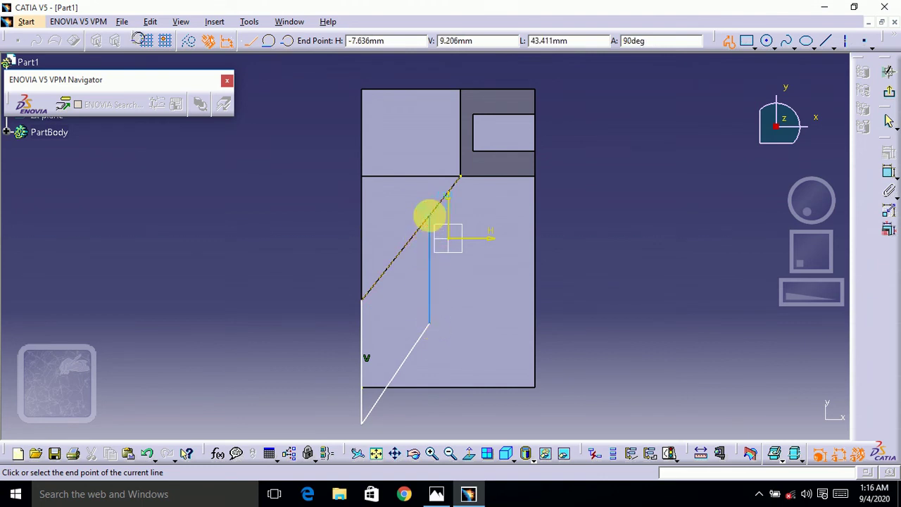
click(430, 214)
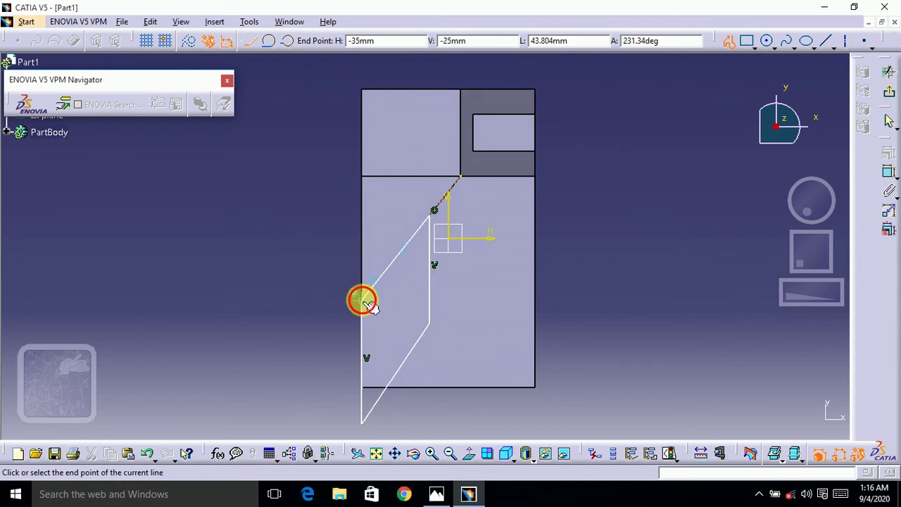
click(362, 300)
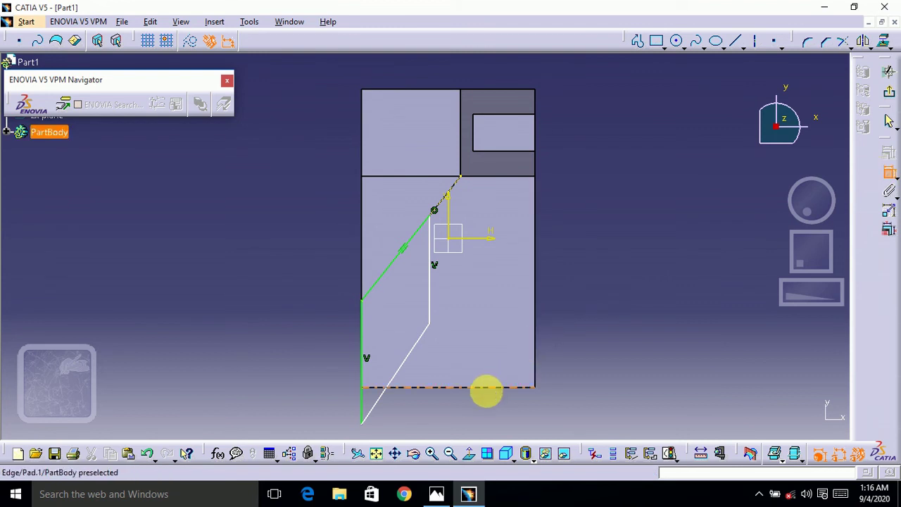
Dimension the profile's overhanging corner 15 mm beyond the base's end edge.
click(479, 393)
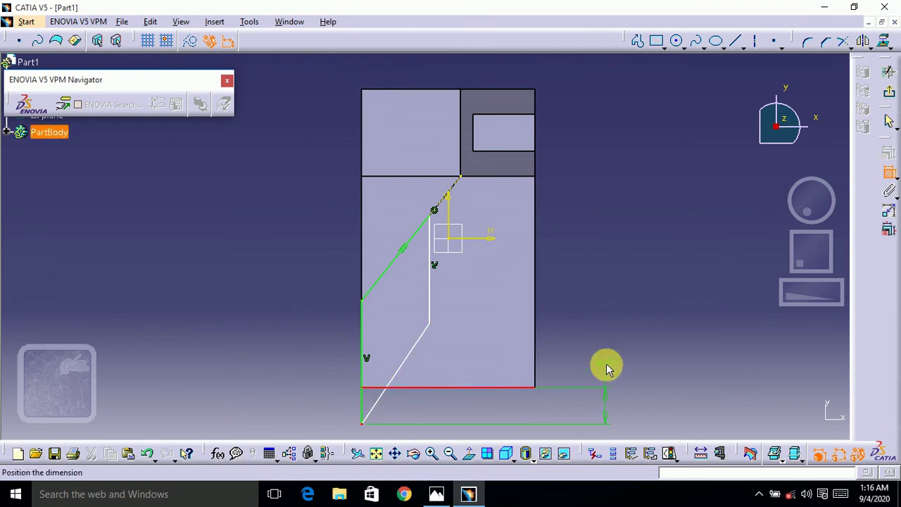
click(582, 305)
double_click(585, 307)
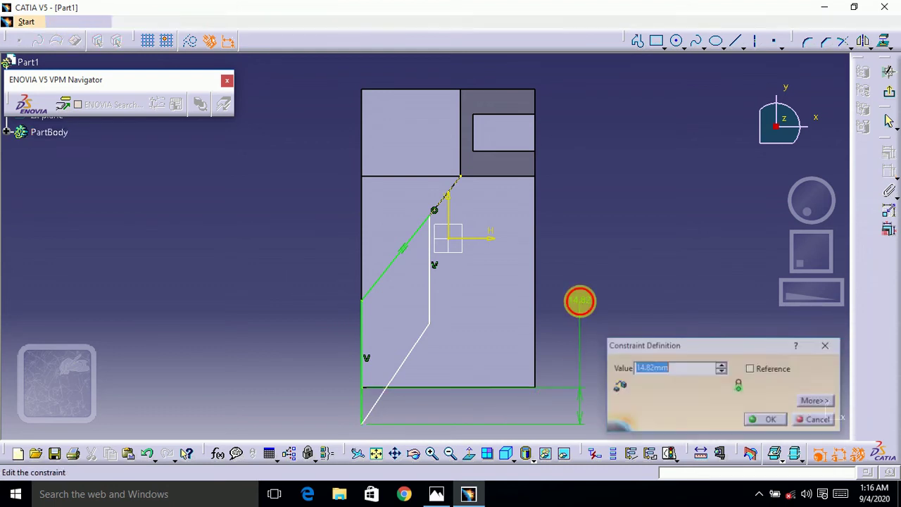
text(15)
key(Return)
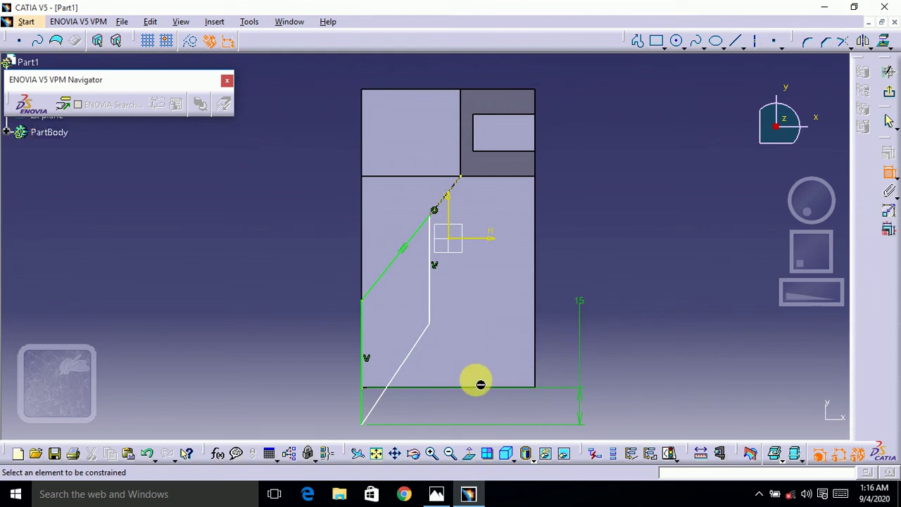
Dimension the profile's inner corner 35 mm from the base's end edge.
click(430, 324)
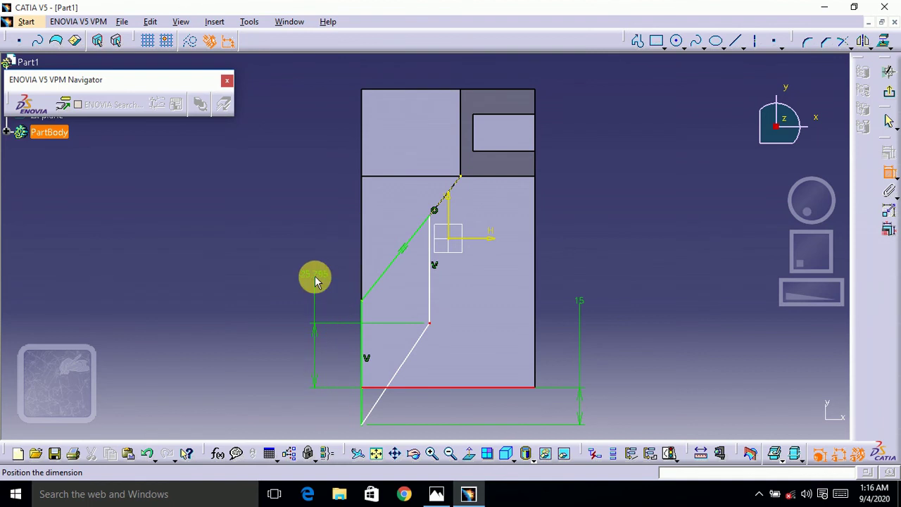
click(316, 276)
double_click(316, 275)
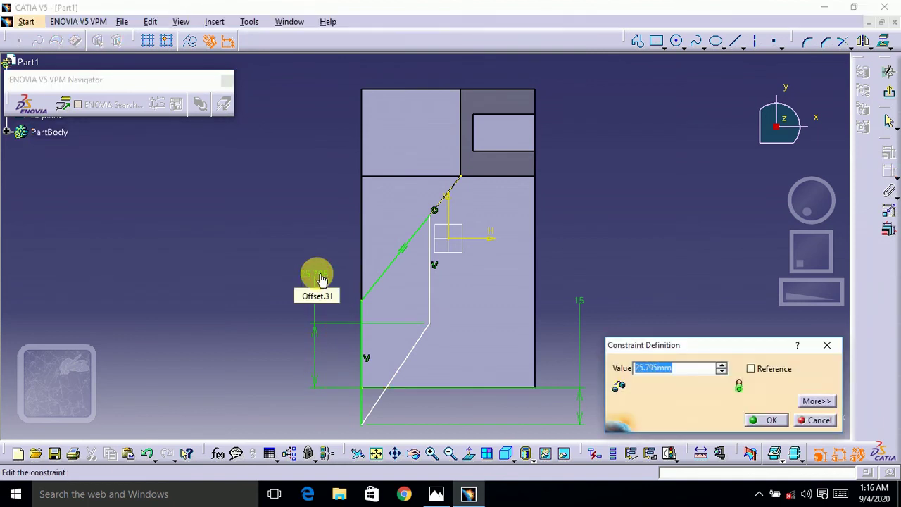
text(35mm)
key(Return)
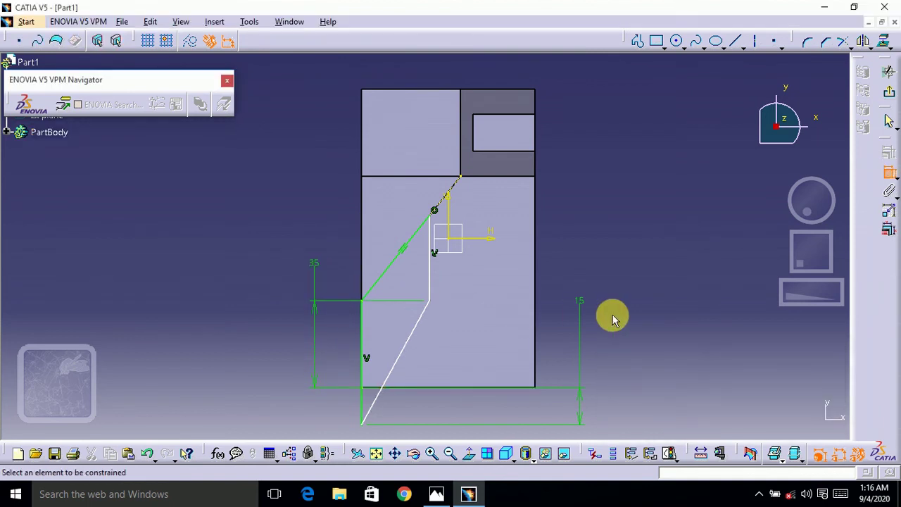
Dimension the profile's inner vertical side 40 mm from the base's opposite long edge, checking the reference drawing's top view.
key(alt+Tab)
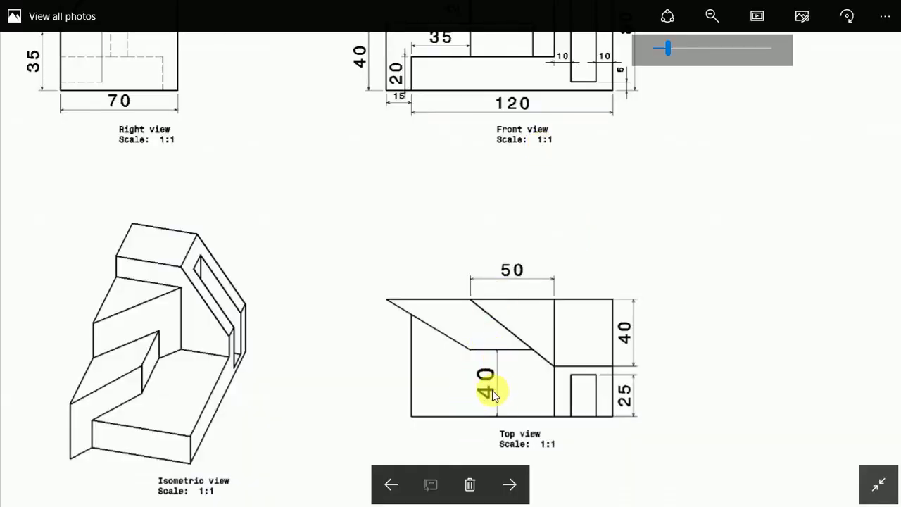
key(alt+Tab)
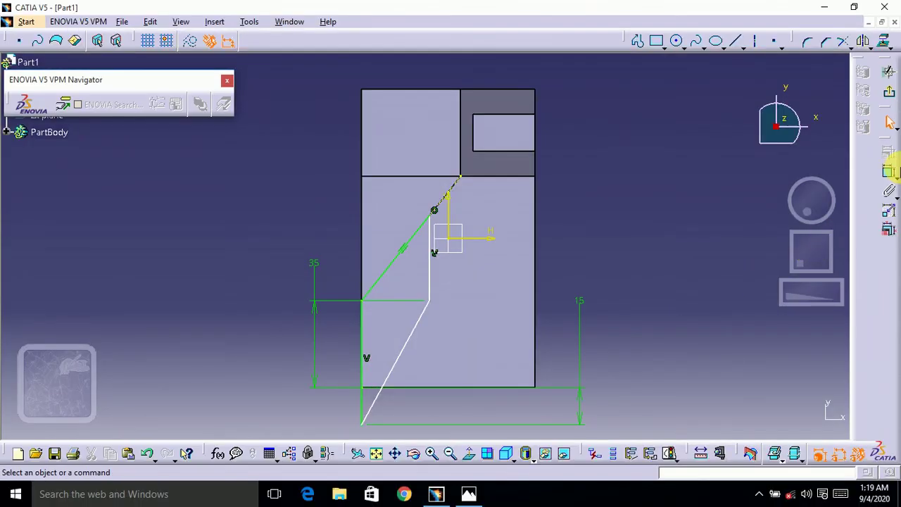
click(888, 172)
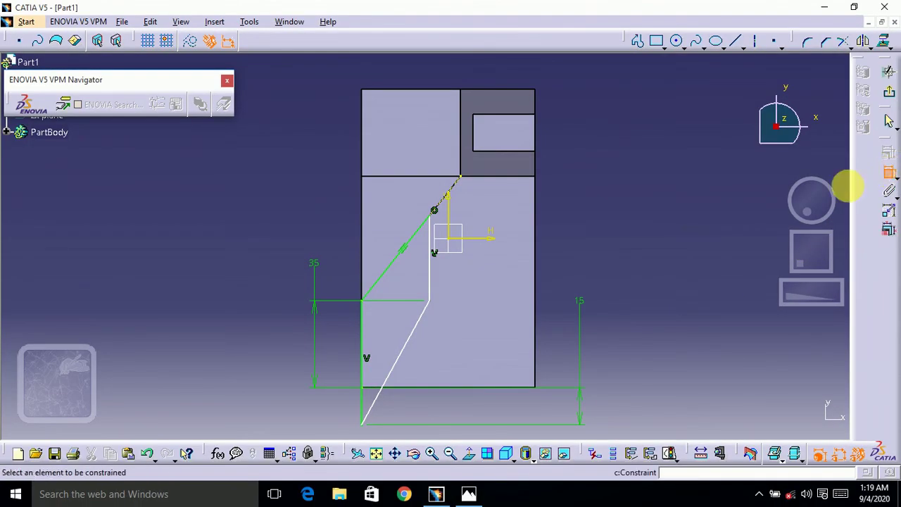
click(538, 278)
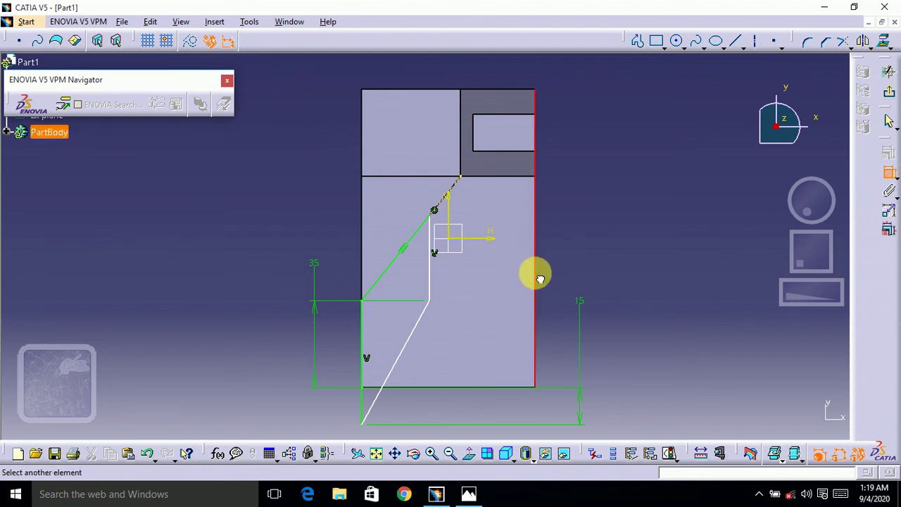
click(433, 282)
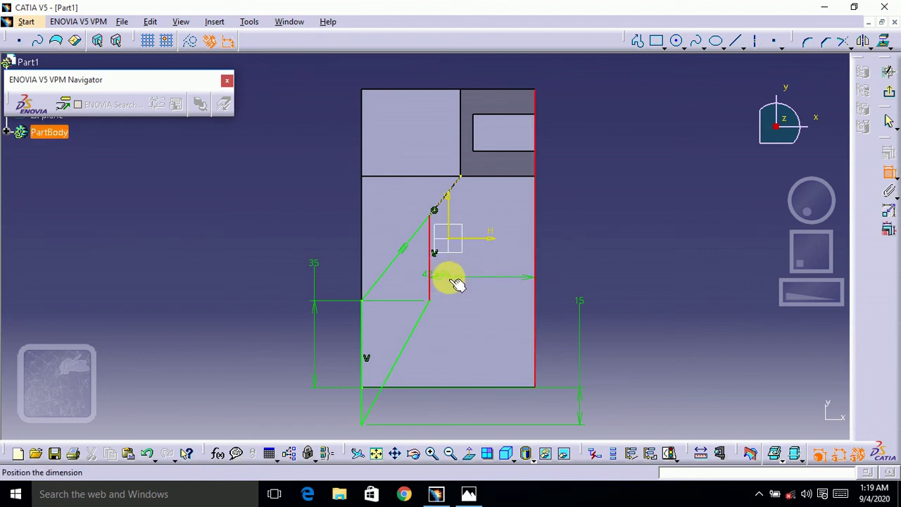
click(567, 255)
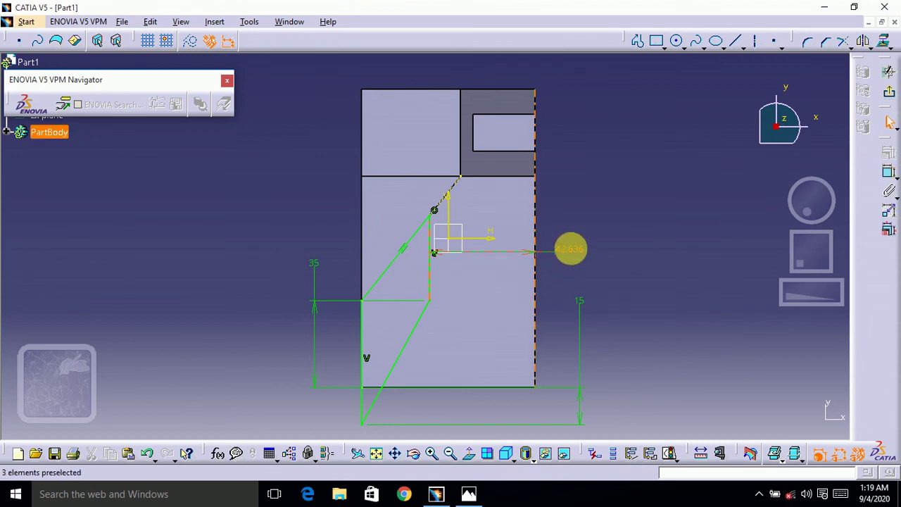
double_click(578, 253)
text(40)
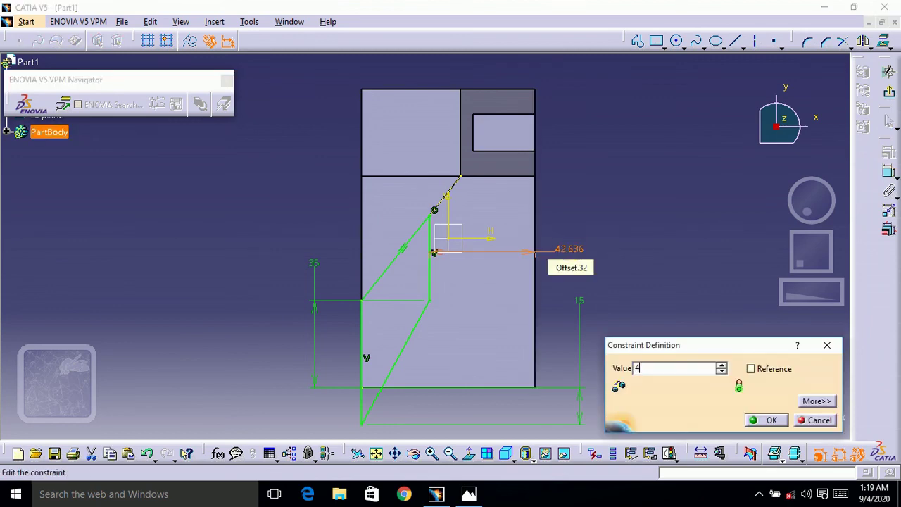
key(Return)
click(631, 261)
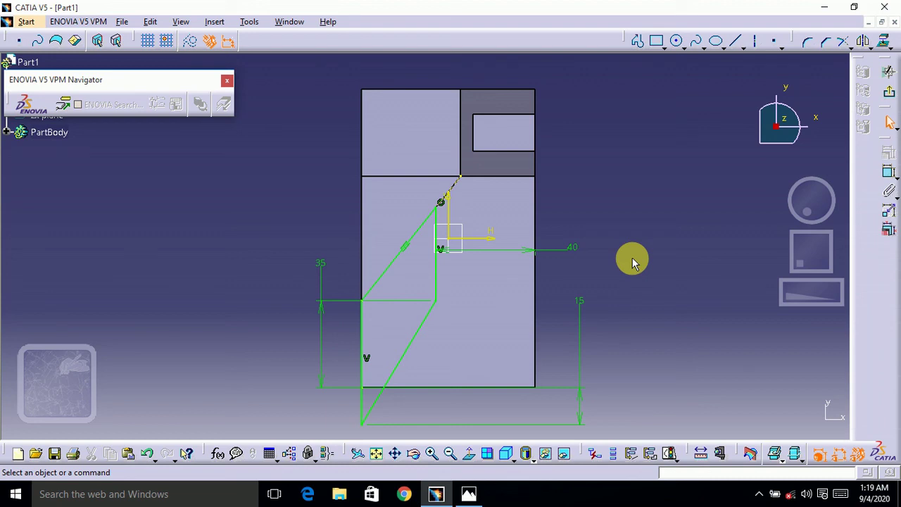
Exit the sketch and pad the profile 40 mm, checking the block's height in the reference drawing's front view.
click(891, 90)
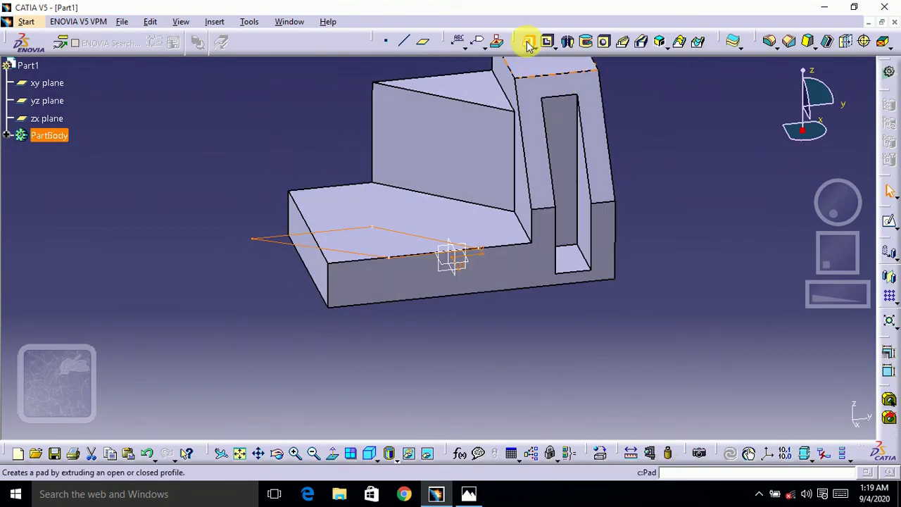
click(530, 44)
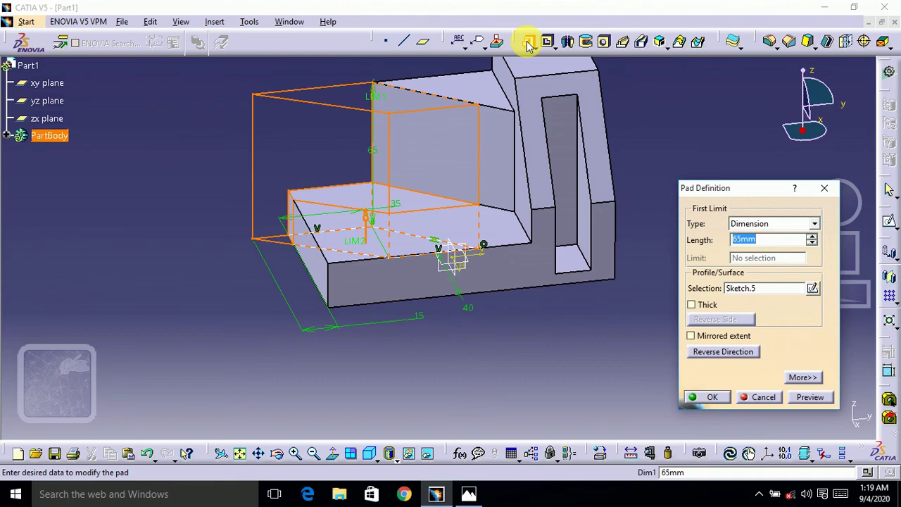
key(alt+Tab)
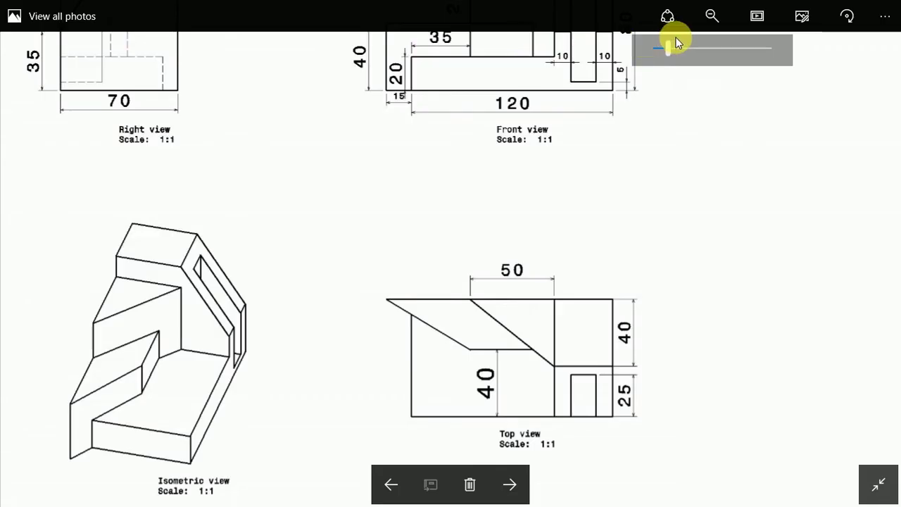
drag(664, 140, 669, 281)
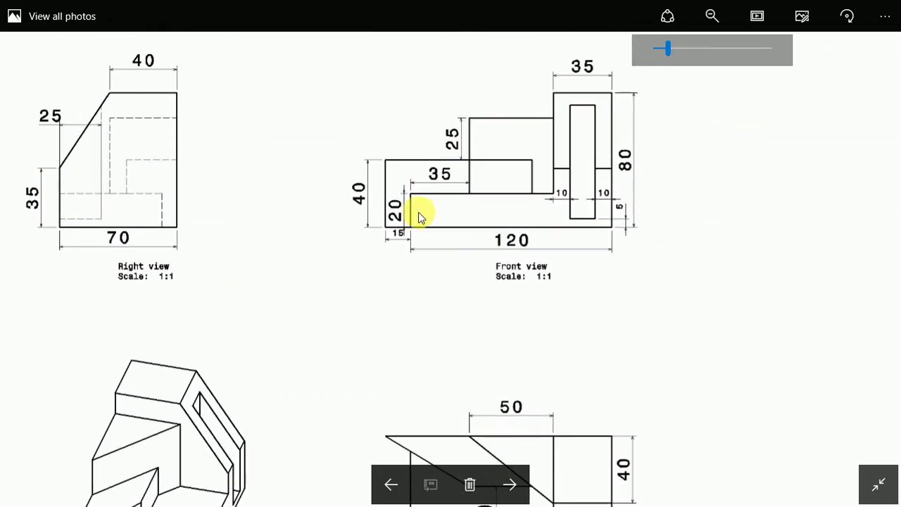
key(alt+Tab)
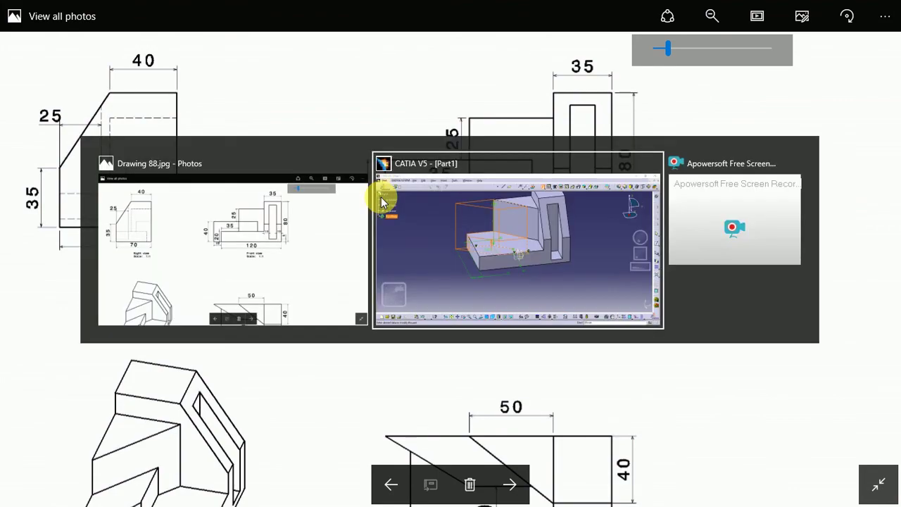
text(40)
key(Return)
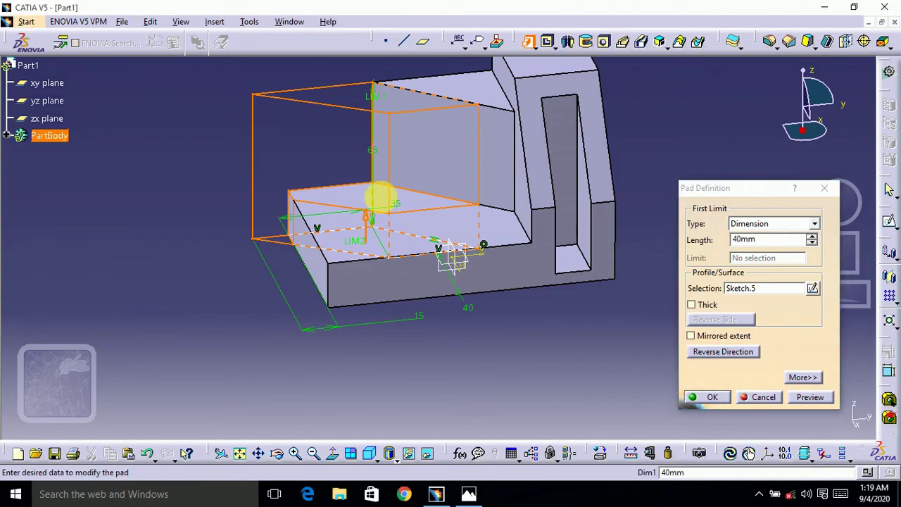
key(Return)
click(687, 223)
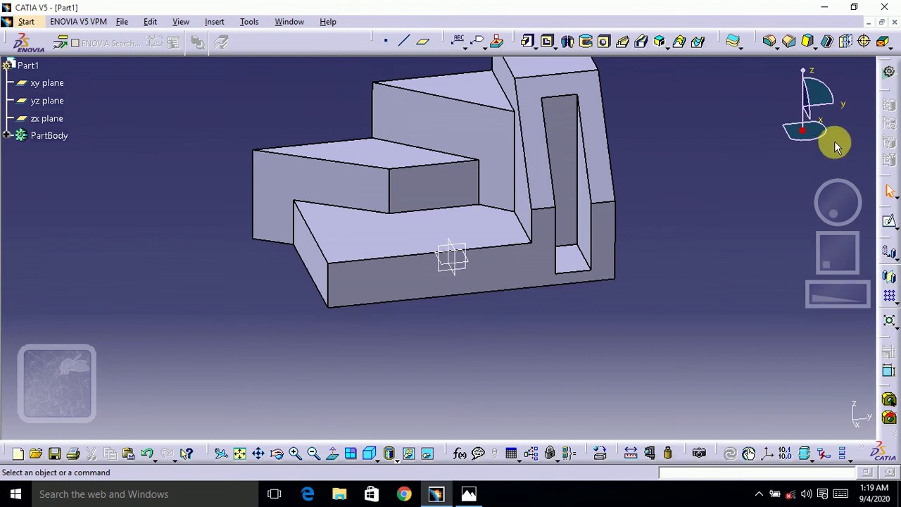
Orient the finished part like the reference drawing's isometric view and compare the two.
drag(823, 140, 785, 188)
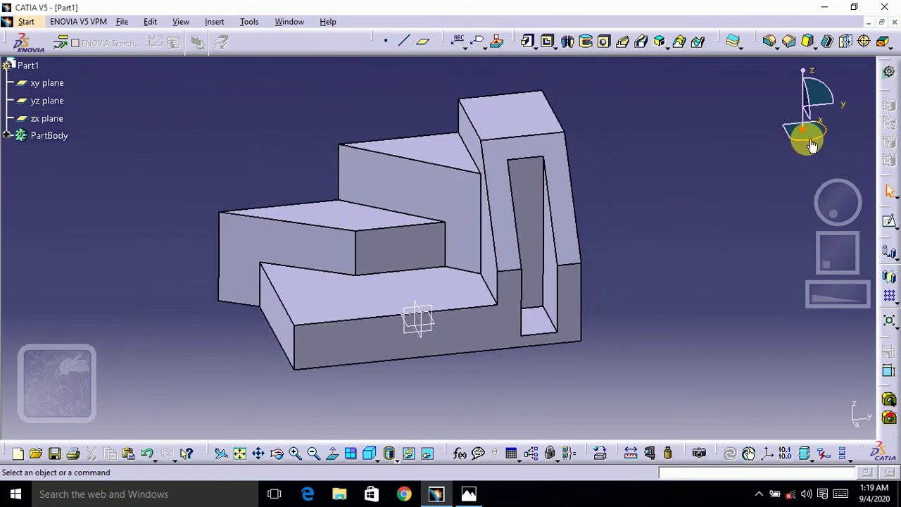
mouse_move(806, 136)
mouse_down()
mouse_move(821, 142)
mouse_move(812, 133)
mouse_move(773, 161)
mouse_move(767, 153)
mouse_up()
key(alt+Tab)
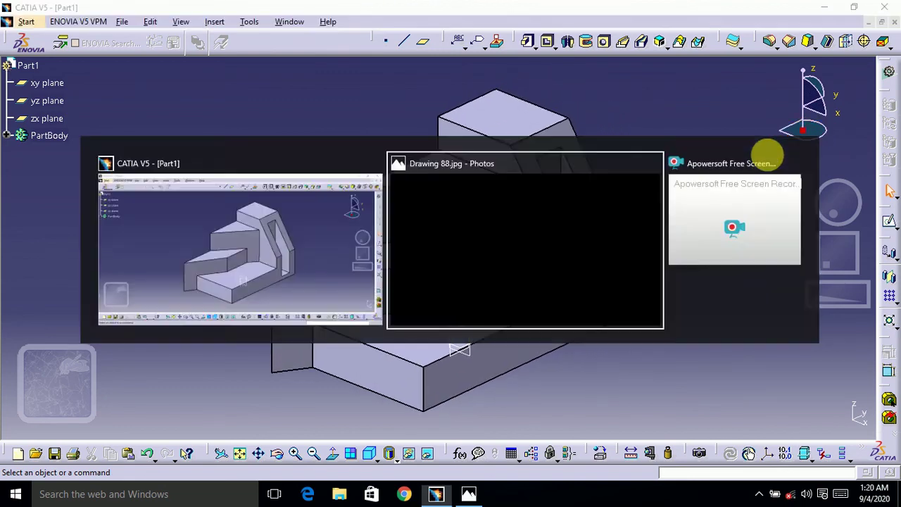
drag(450, 302, 620, 120)
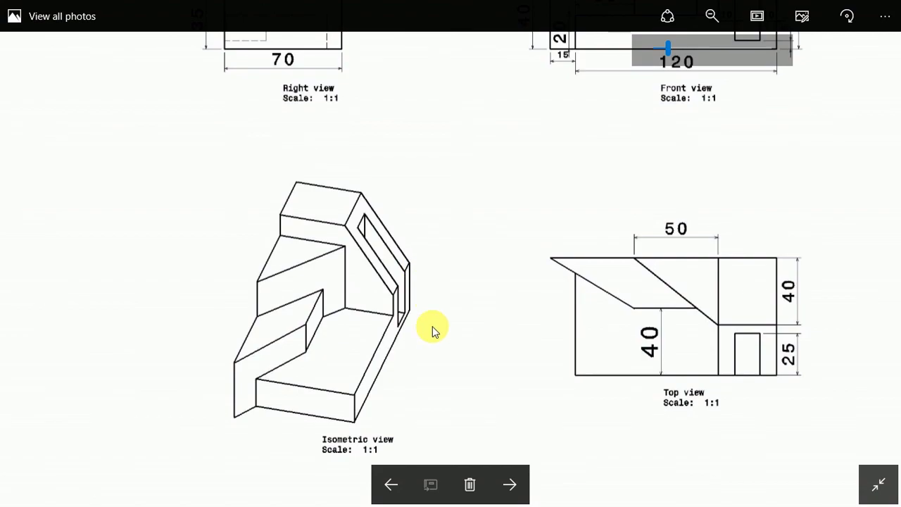
key(alt+Tab)
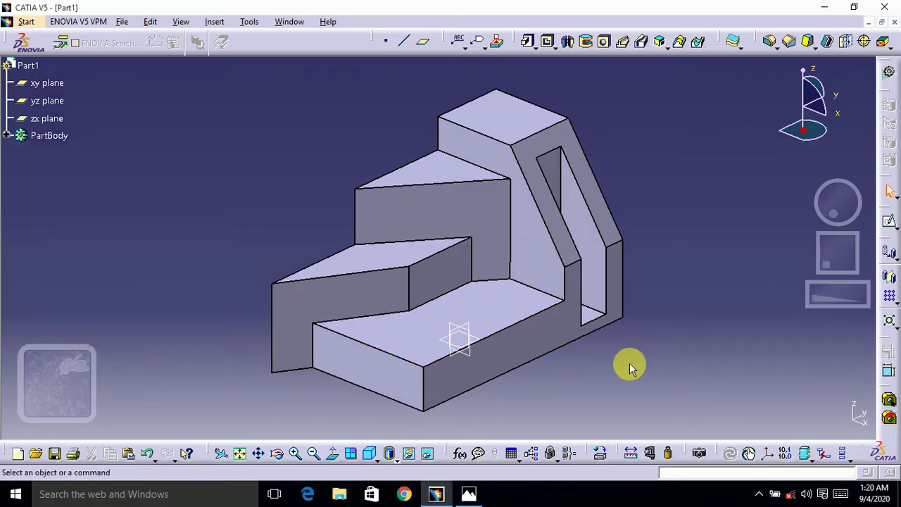